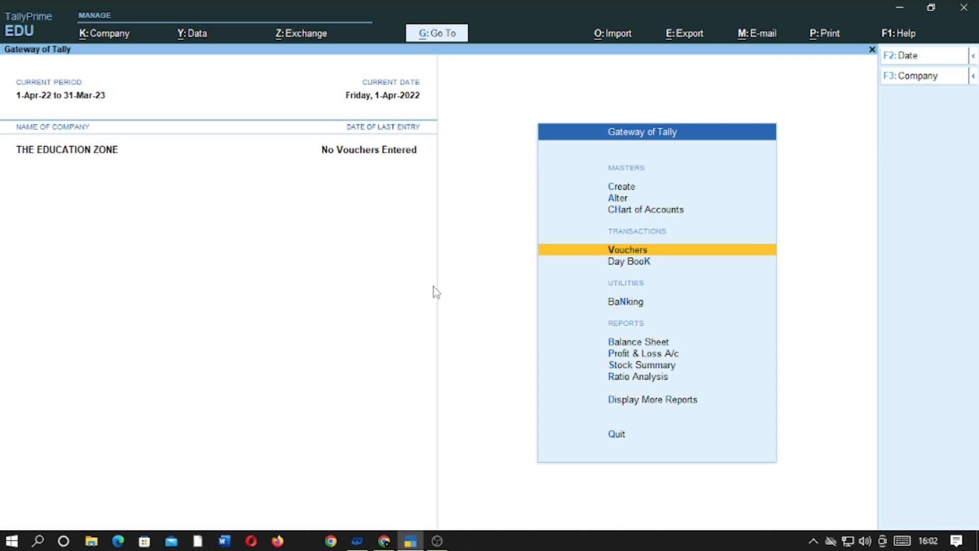
Start Sales voucher No. 1 in Accounting Voucher Creation for THE EDUCATION ZONE
key(Return)
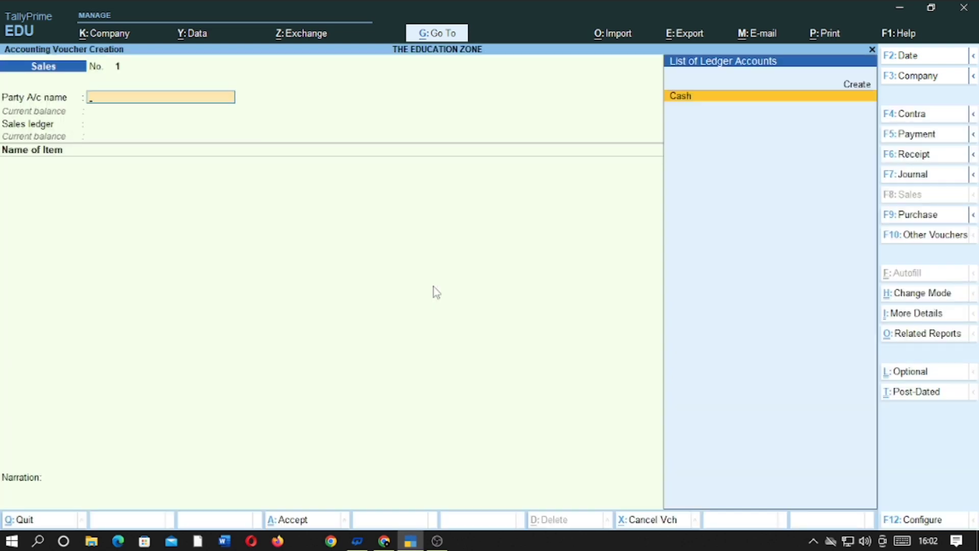
Create the customer's party ledger under Sundry Debtors and accept its dispatch and party details
key(Up)
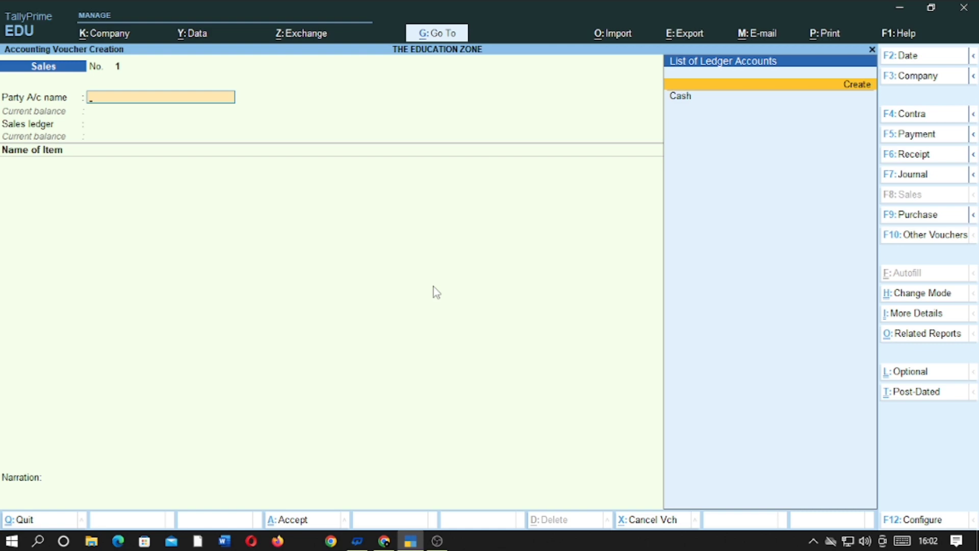
key(Return)
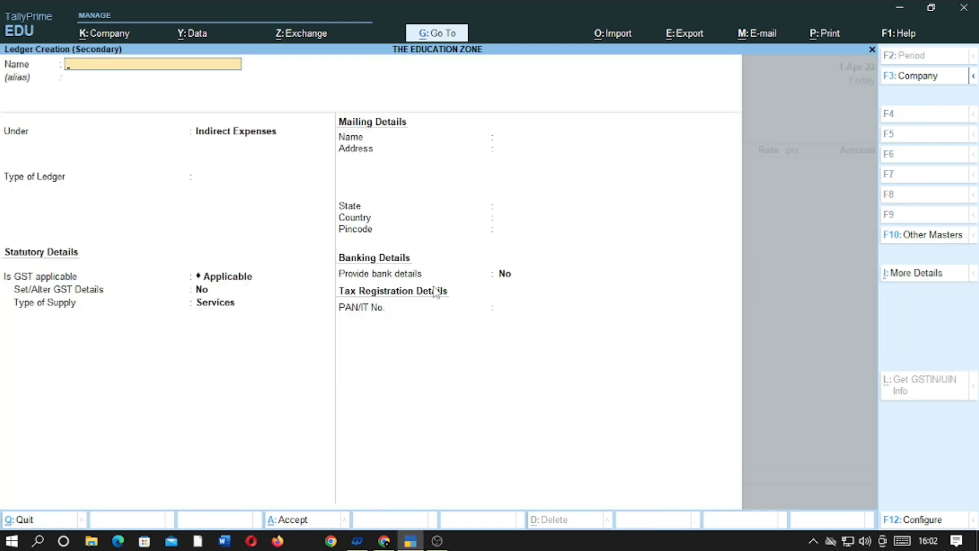
key(Return)
text(SUN)
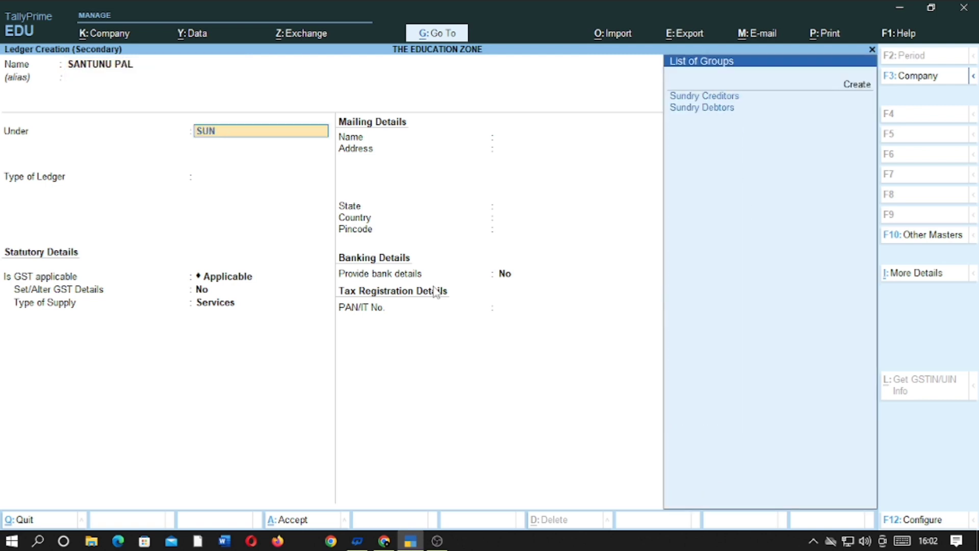
key(Down)
key(Return)
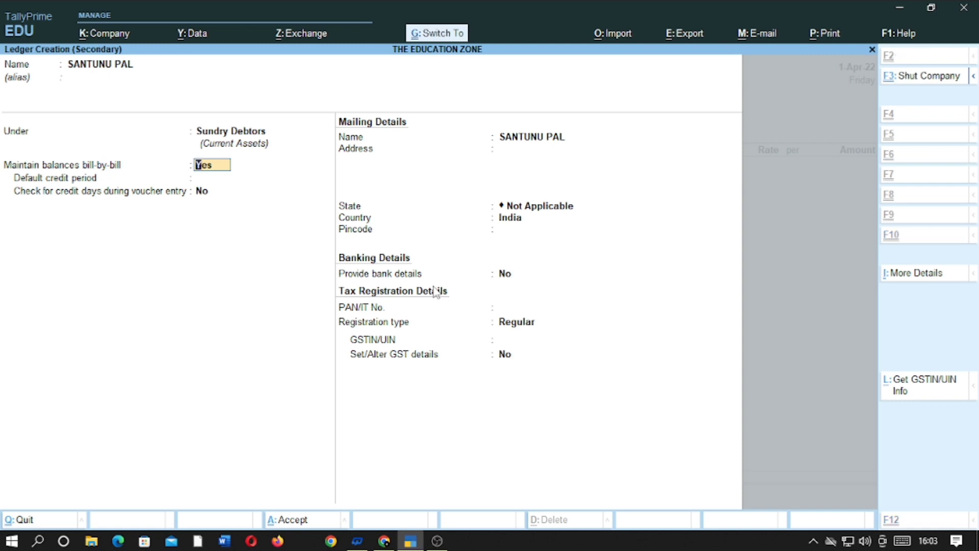
key(ctrl+a)
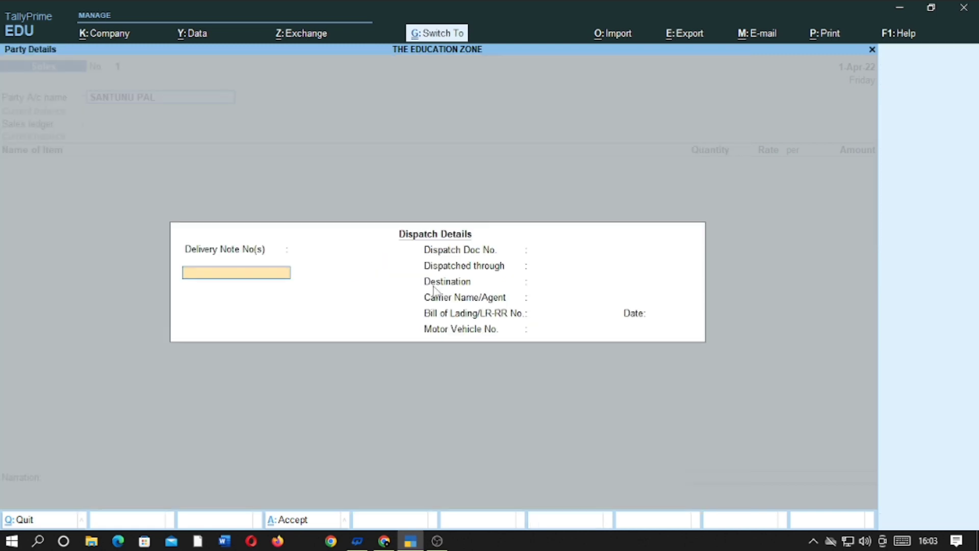
key(ctrl+a)
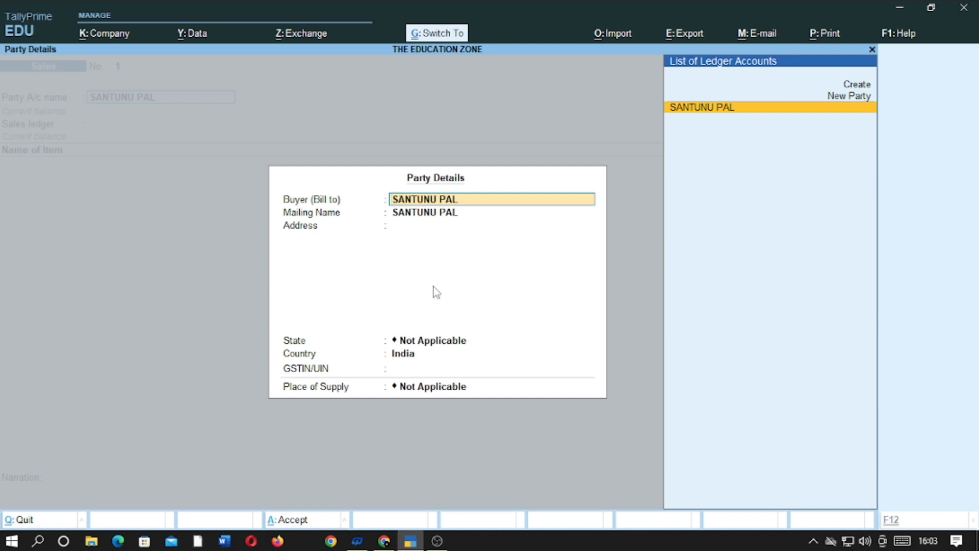
key(ctrl+a)
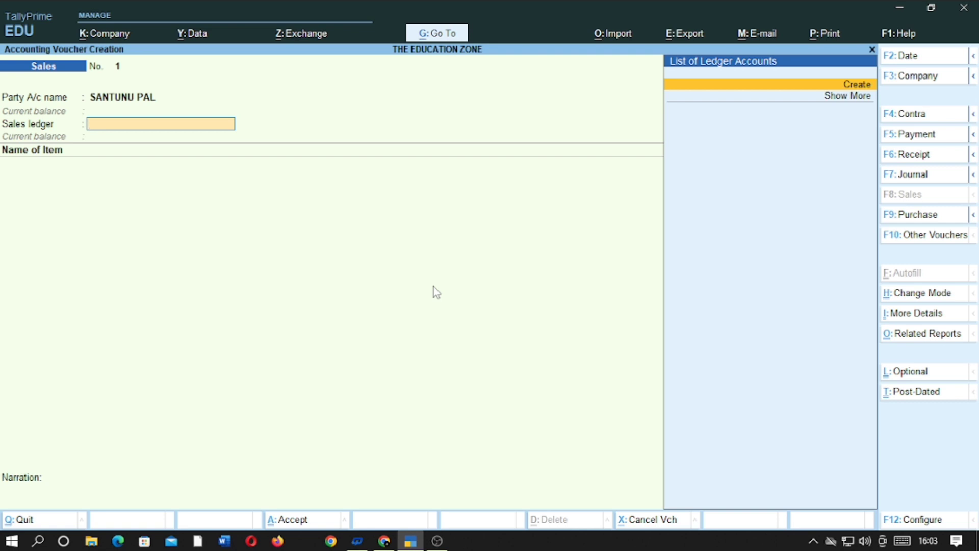
Create a SALES A/C ledger under Sales Accounts
key(alt+c)
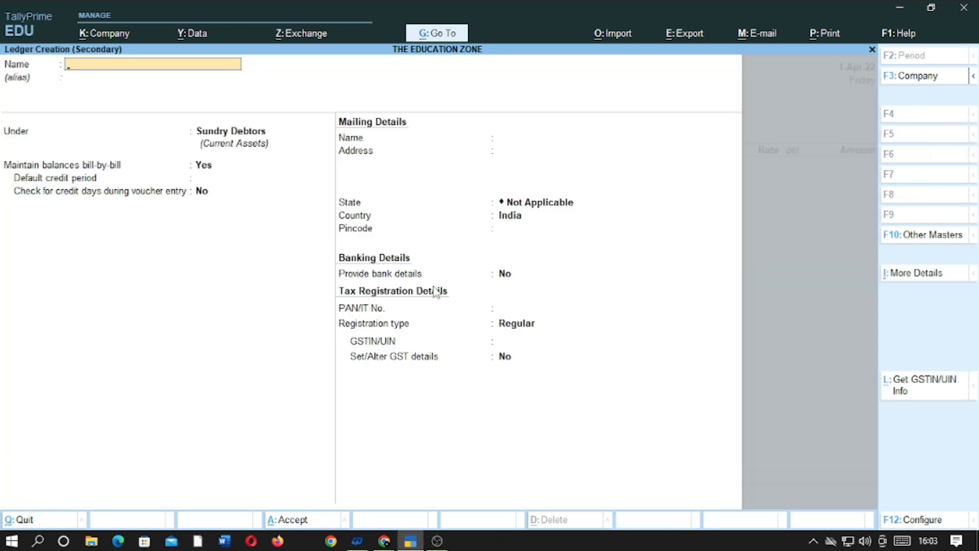
text(SALES A/C)
key(Return)
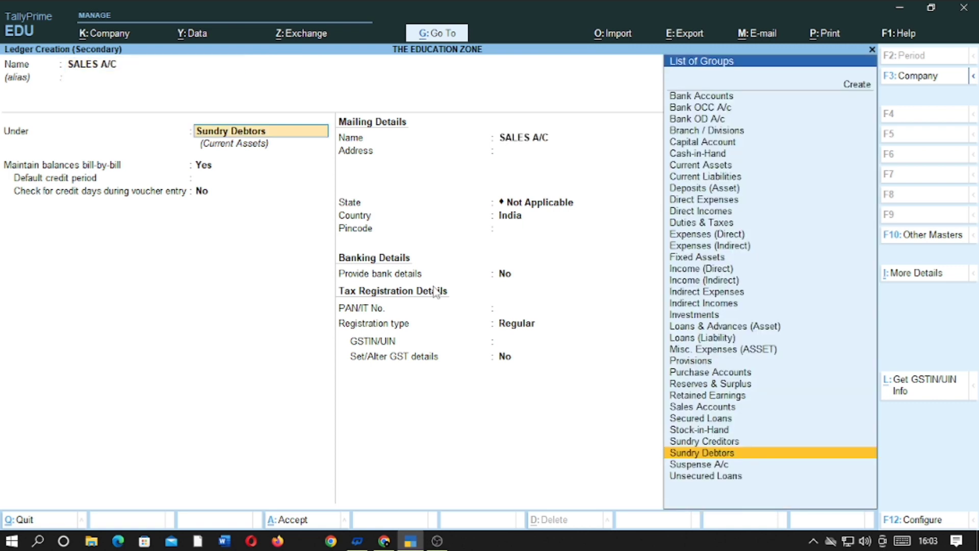
text(SALES)
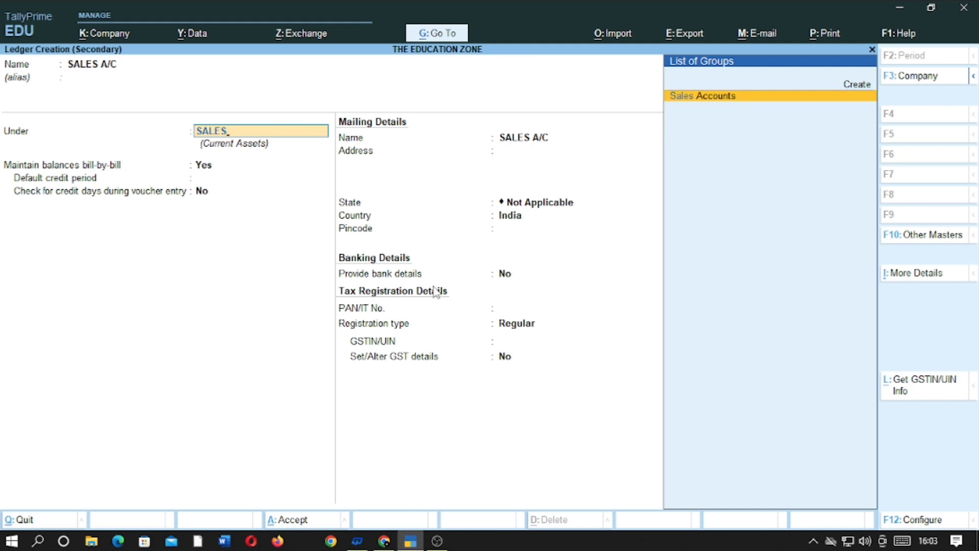
key(Return)
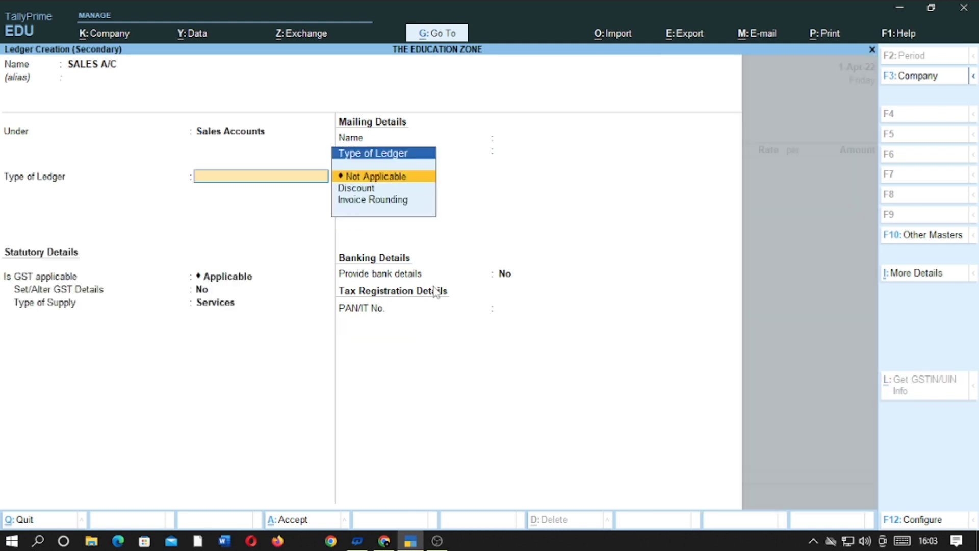
key(Return)
Give SALES A/C GST details of Sales Taxable at 18% for Goods and save it
key(Return)
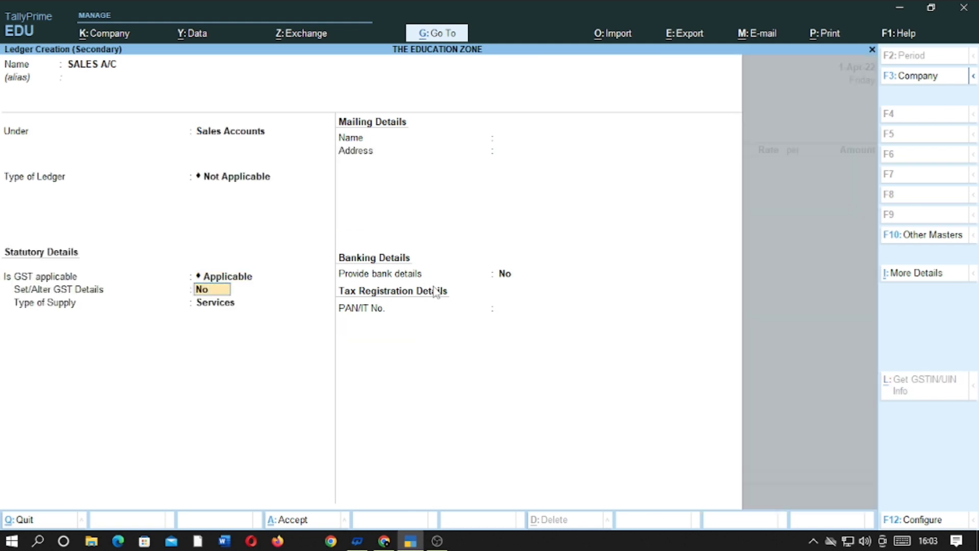
text(YES)
key(Return)
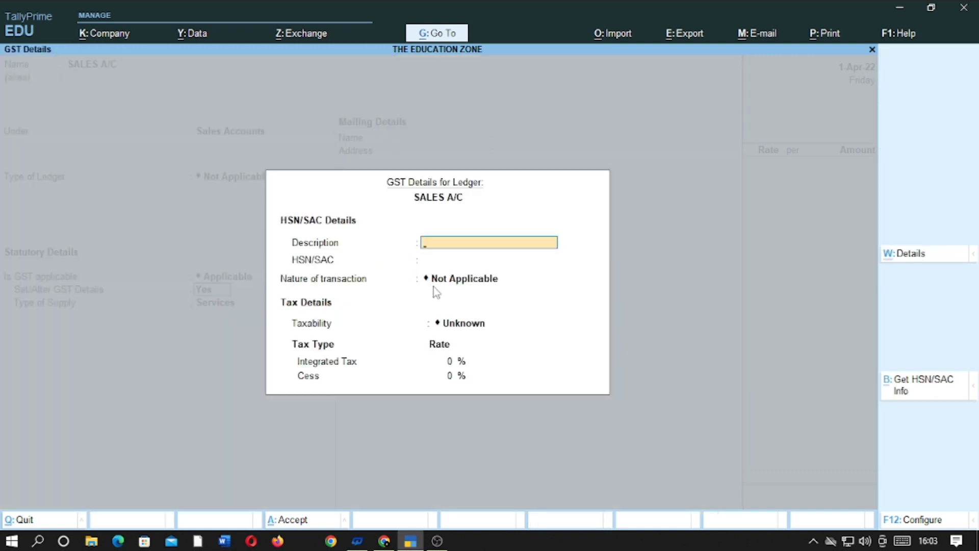
key(Return)
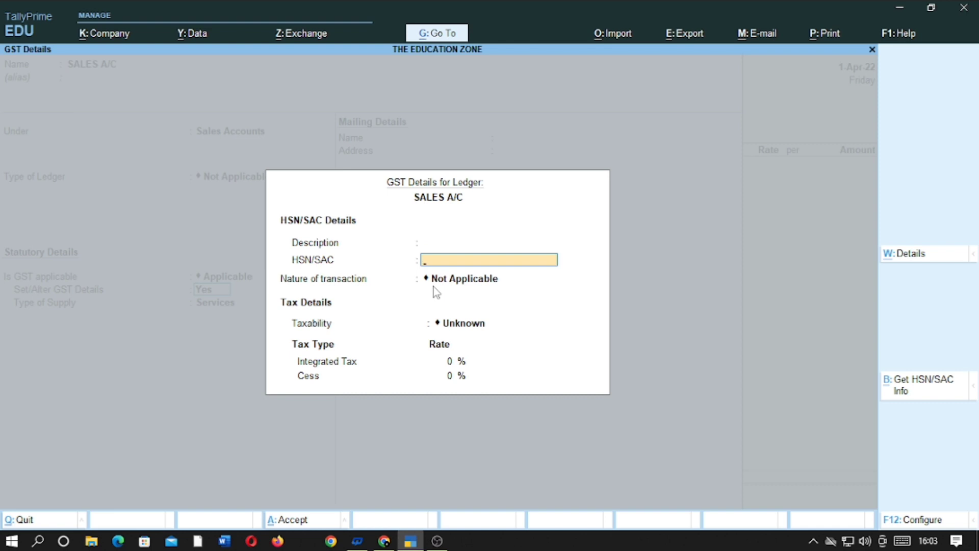
key(Return)
key(Down)
key(Down)
key(Down)
key(Down)
key(Down)
key(Down)
key(Down)
key(Down)
key(Down)
key(Down)
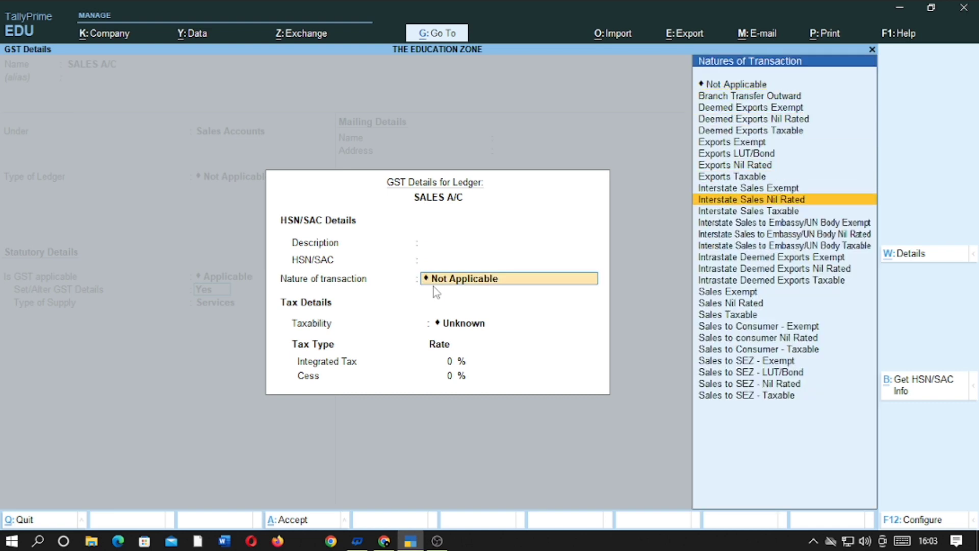
key(Down)
key(Down)
key(Down)
key(Down)
key(Down)
key(Down)
key(Down)
key(Down)
key(Down)
key(Down)
key(Return)
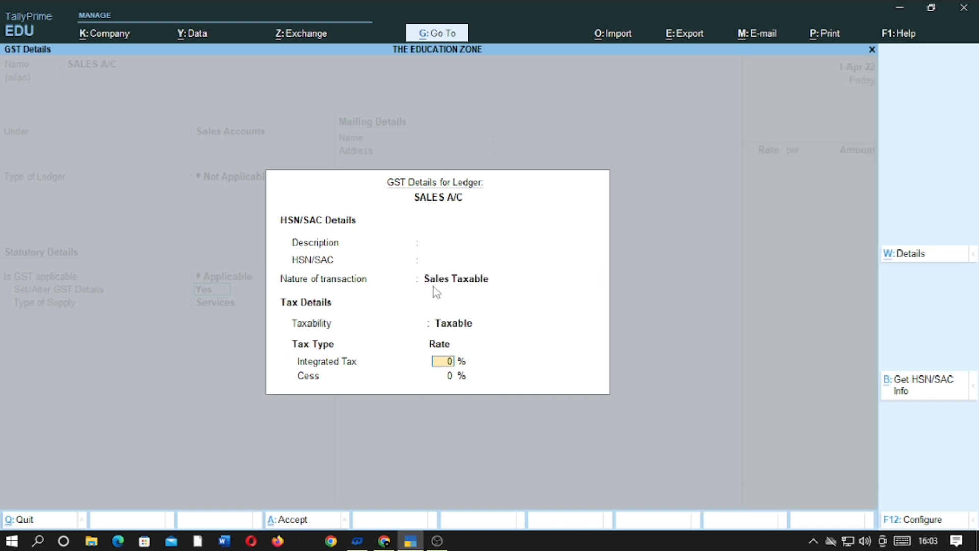
text(18)
key(Return)
key(Return)
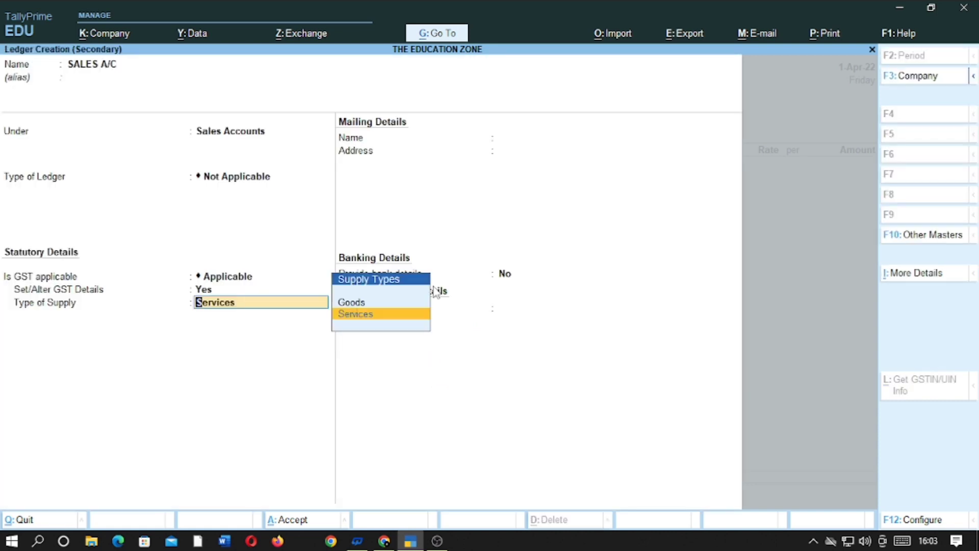
key(Up)
key(Return)
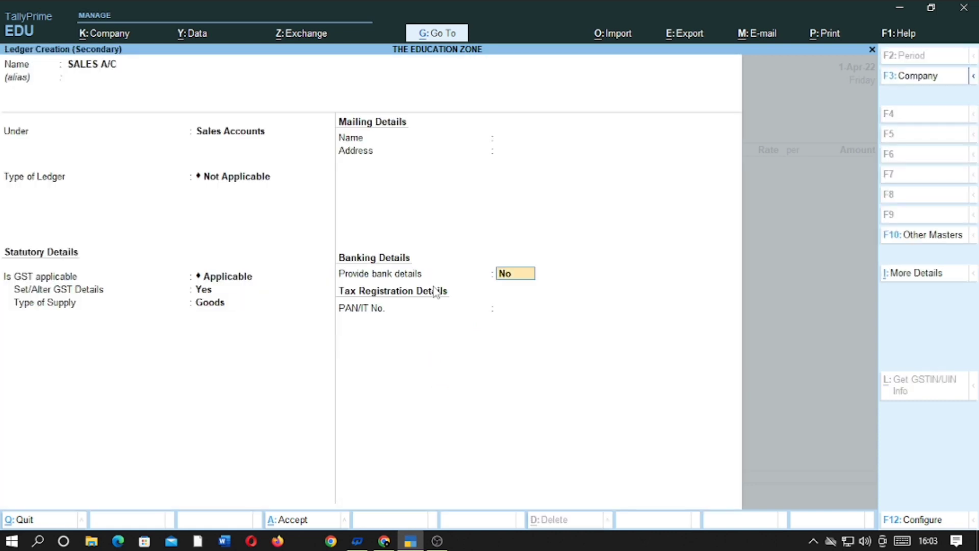
key(ctrl)
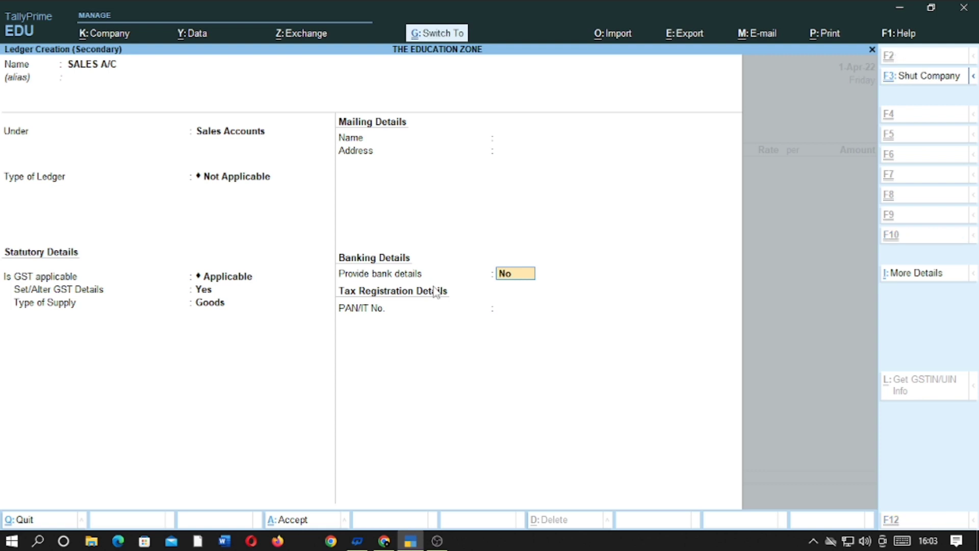
key(ctrl+a)
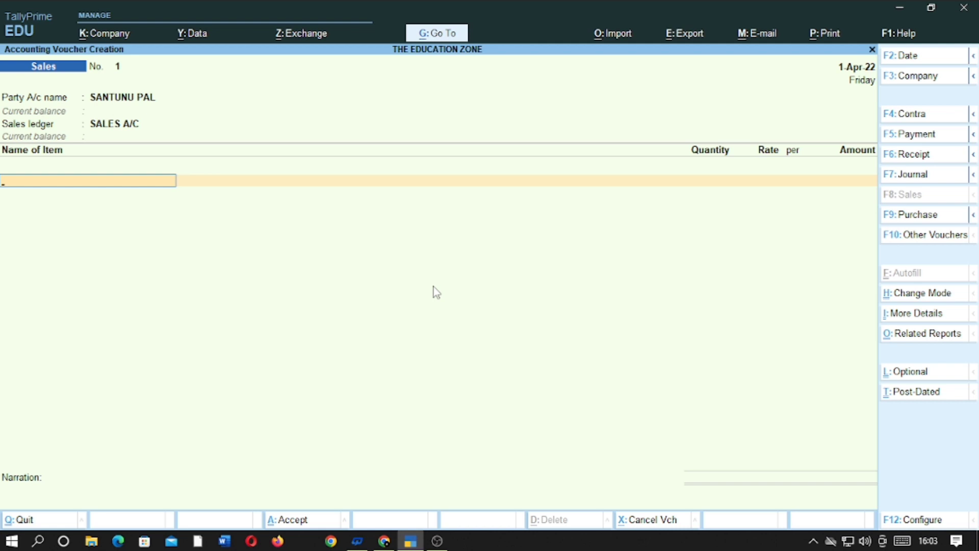
Create stock item MOUSE under a new COMPUTER stock group
key(alt+c)
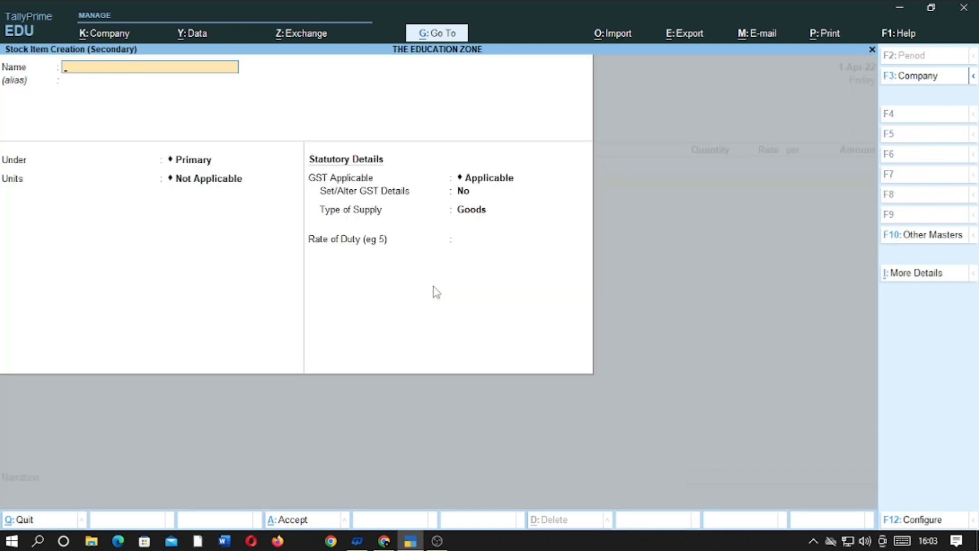
text(MOUSE)
key(Return)
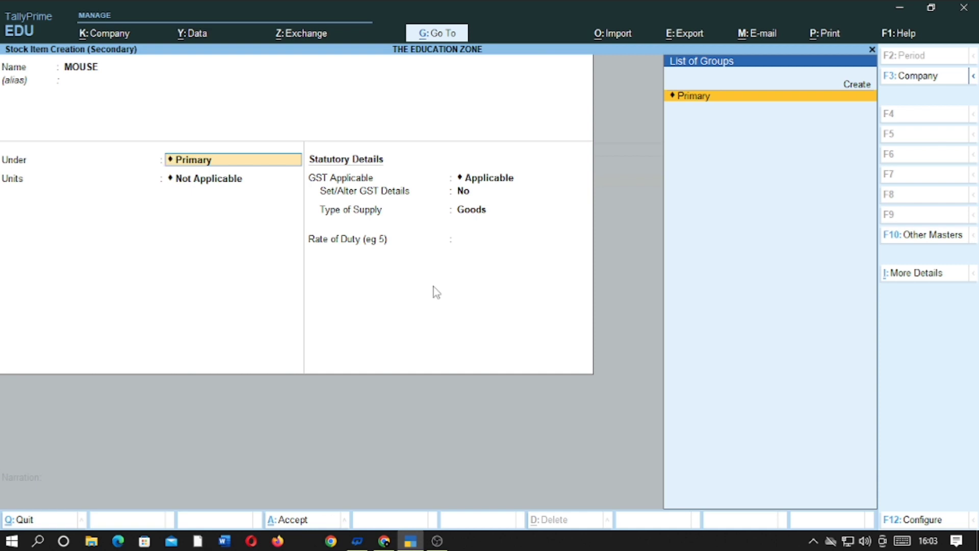
key(Up)
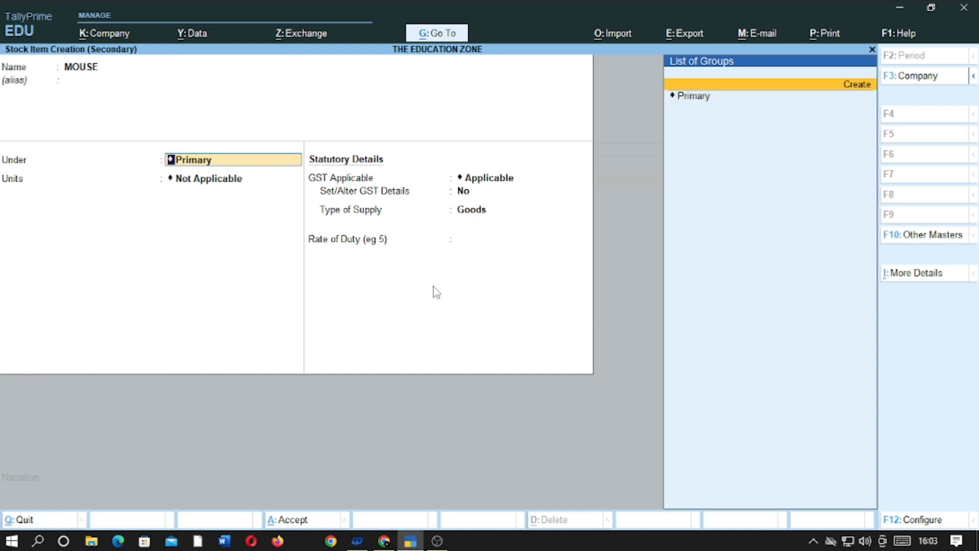
key(Return)
text(COMPUTER)
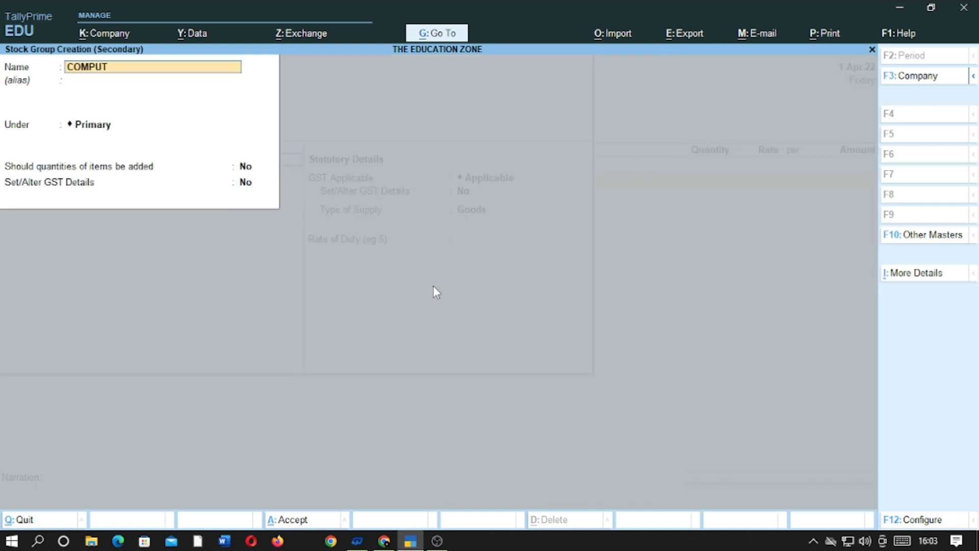
key(Return)
key(Return)
key(Return)
key(Return)
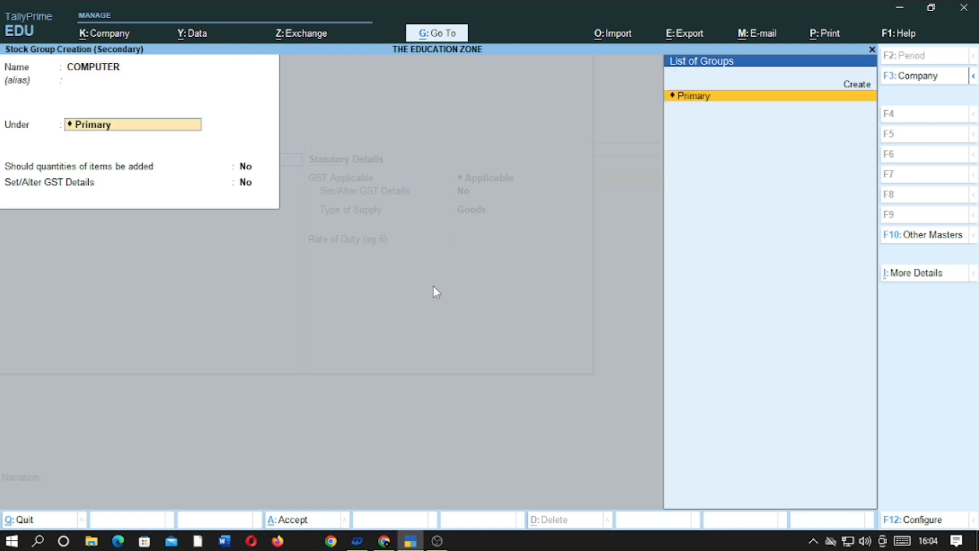
key(Return)
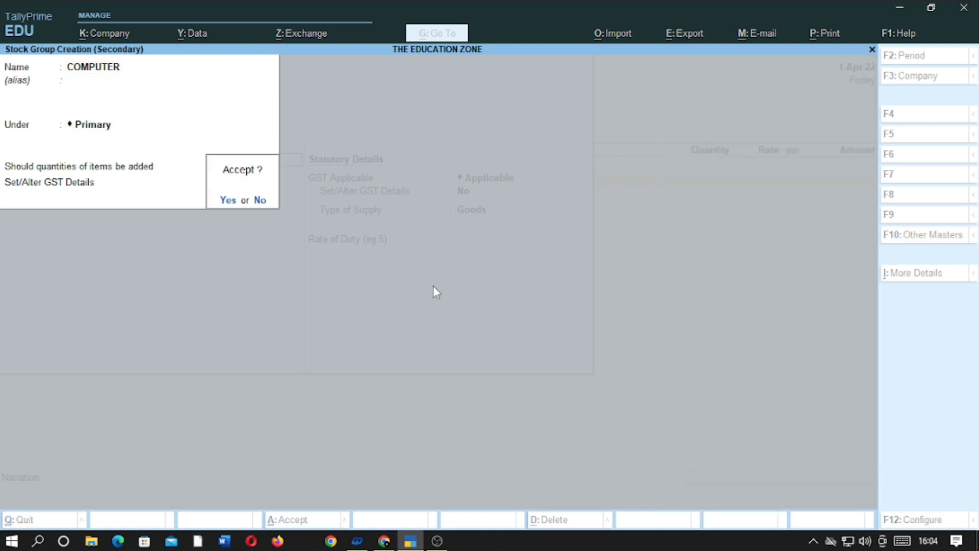
key(Return)
Create the PCS unit with quantity code PCS-PIECES for MOUSE
key(Up)
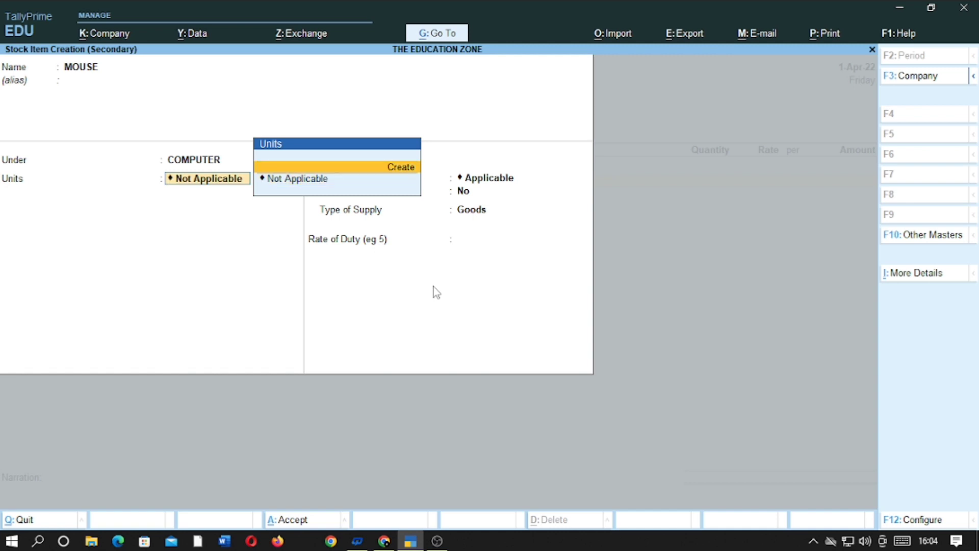
key(Return)
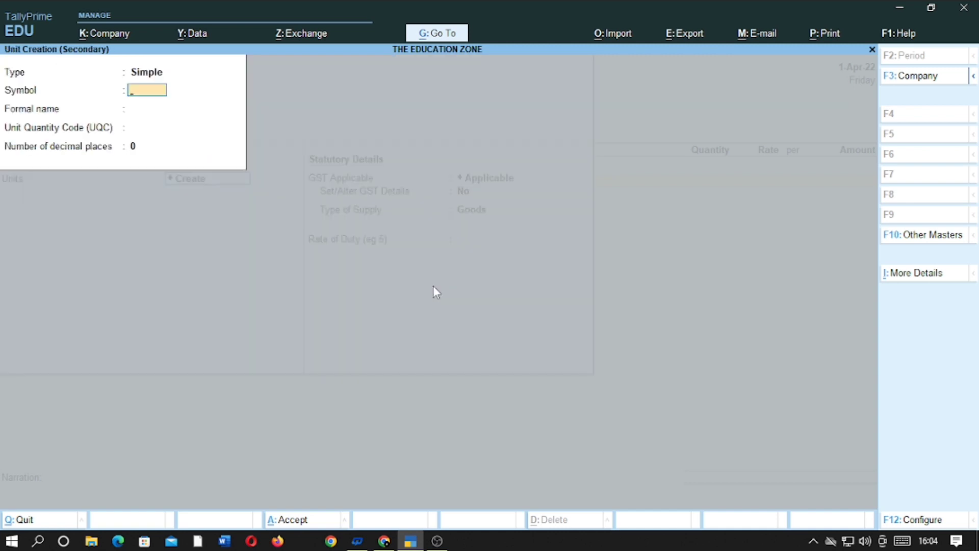
text(PCS)
key(Return)
key(Return)
text(PCS)
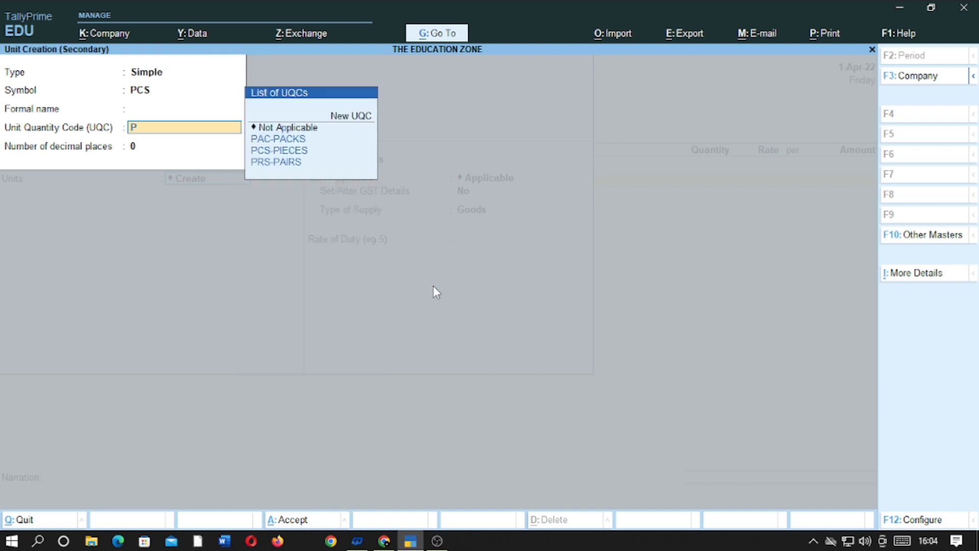
key(Return)
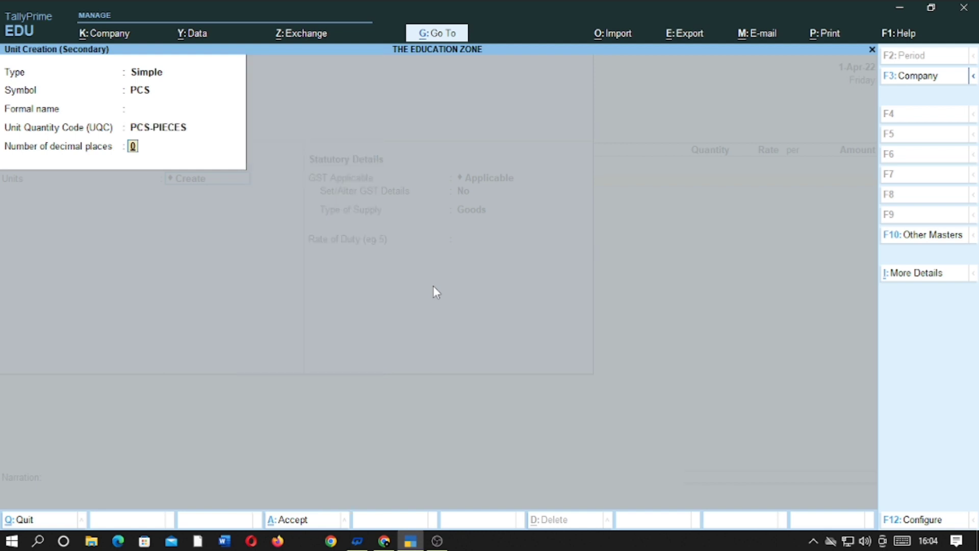
key(Return)
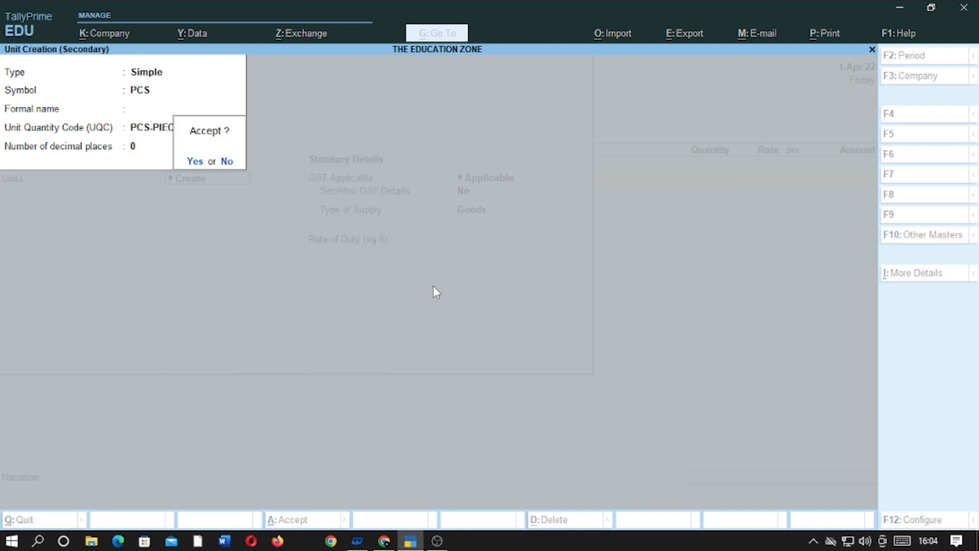
key(Return)
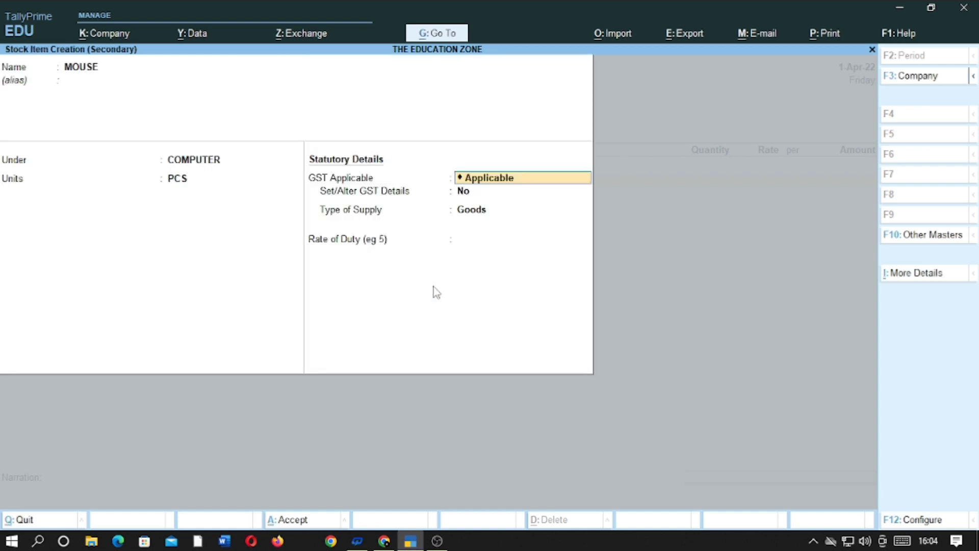
Enable GST details with description COMPUTER PARTS and HSN 125896
key(Return)
text(YES)
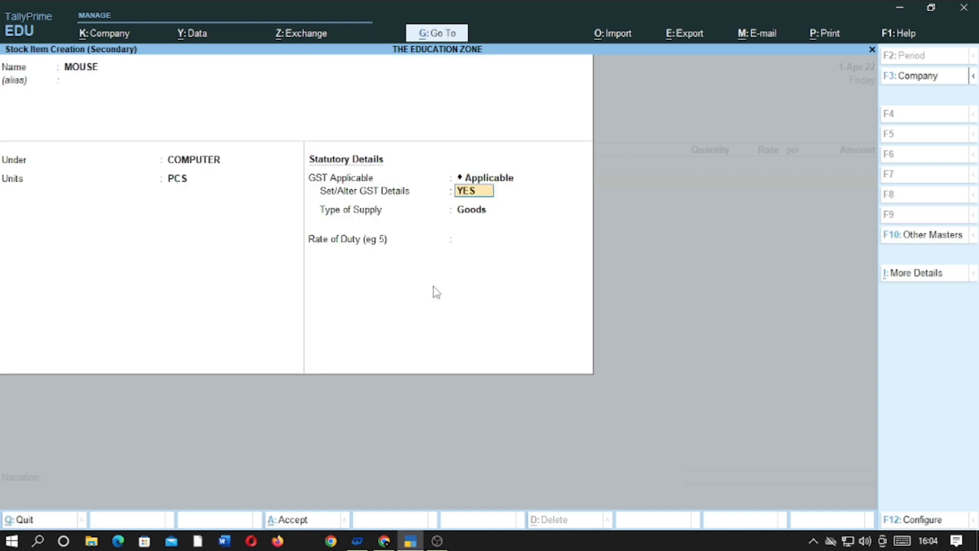
key(Return)
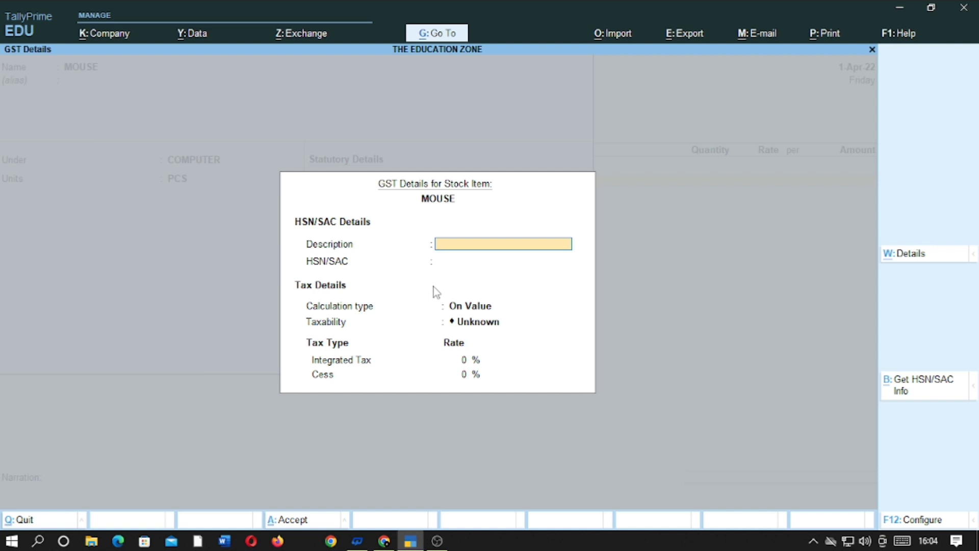
text(COMPUTER PART)
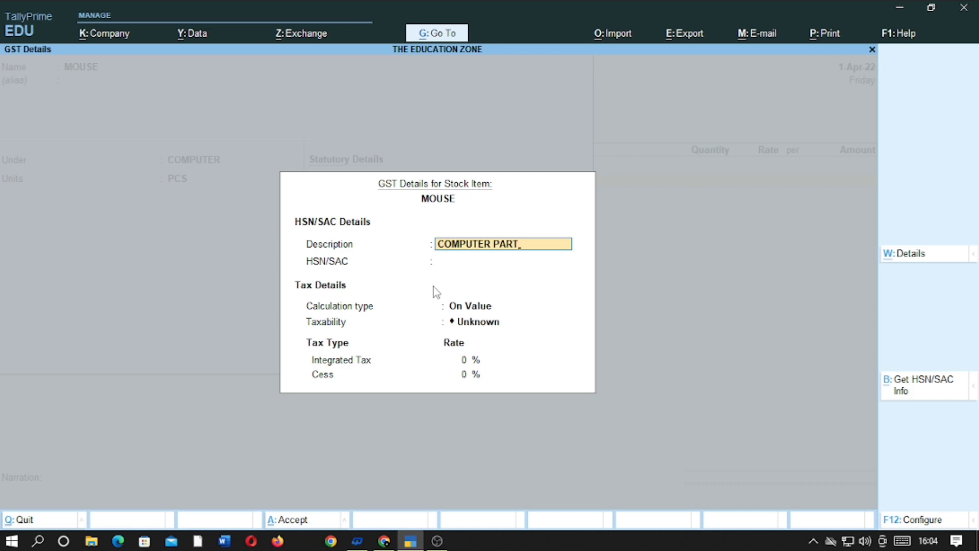
text(S)
key(Return)
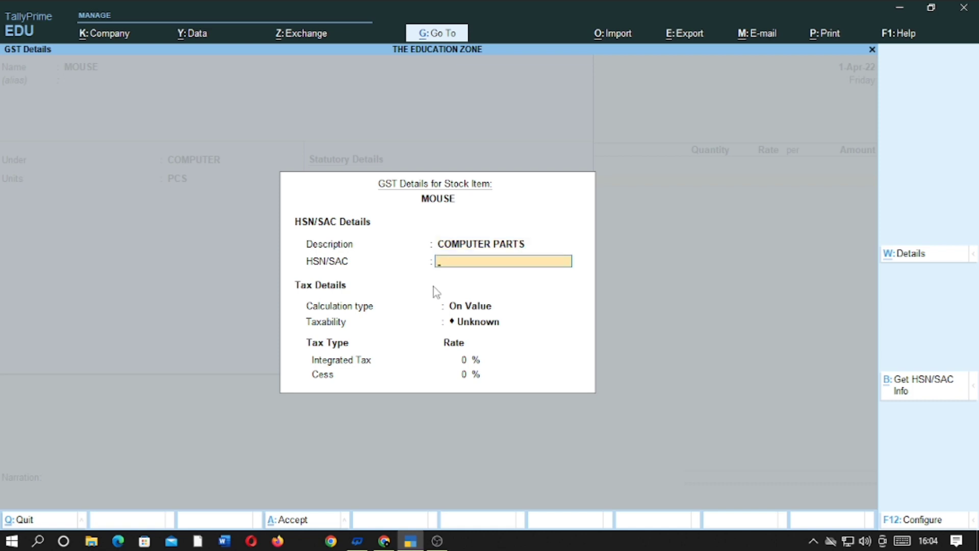
text(125896)
key(Return)
key(Return)
Mark MOUSE as Taxable at 18% integrated tax with Goods as supply type
key(Down)
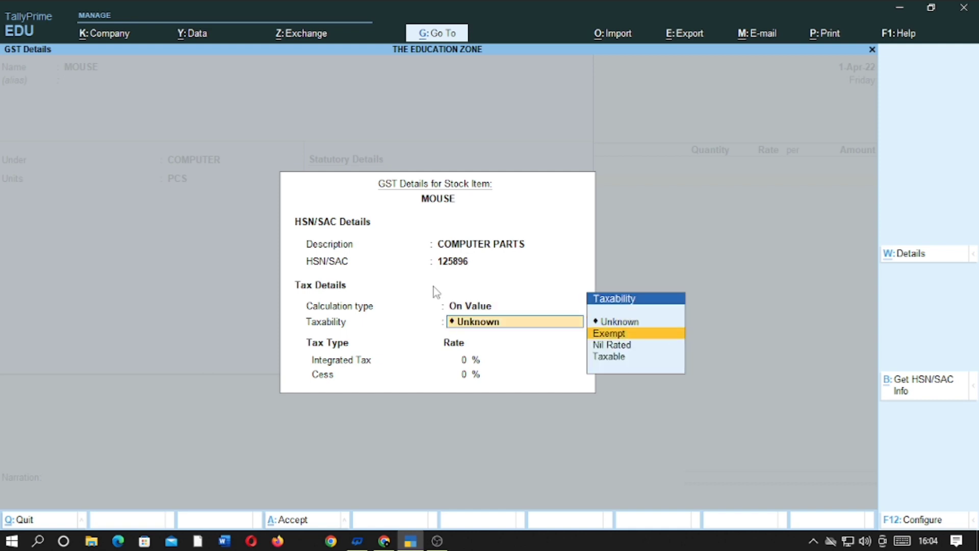
key(Down)
key(Down)
key(Return)
text(1)
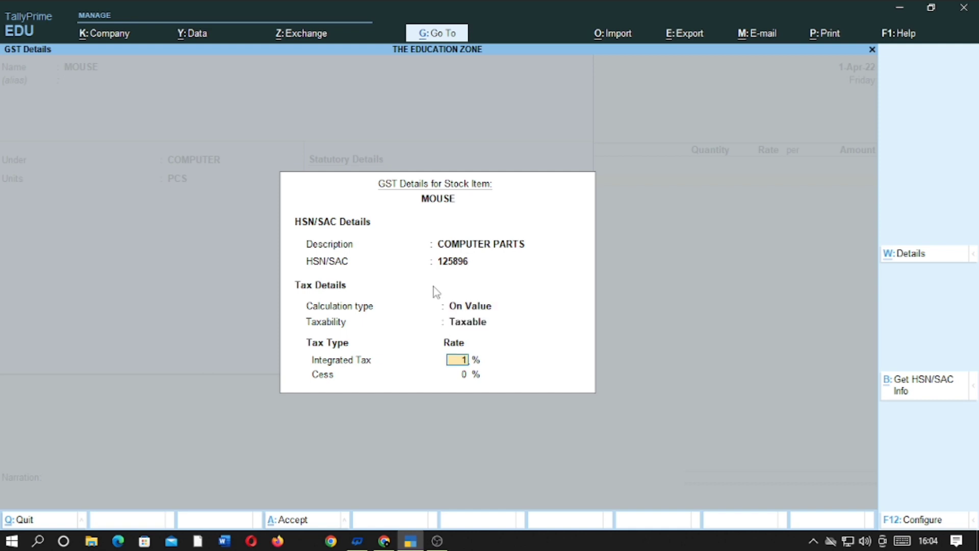
text(8)
key(Return)
key(Return)
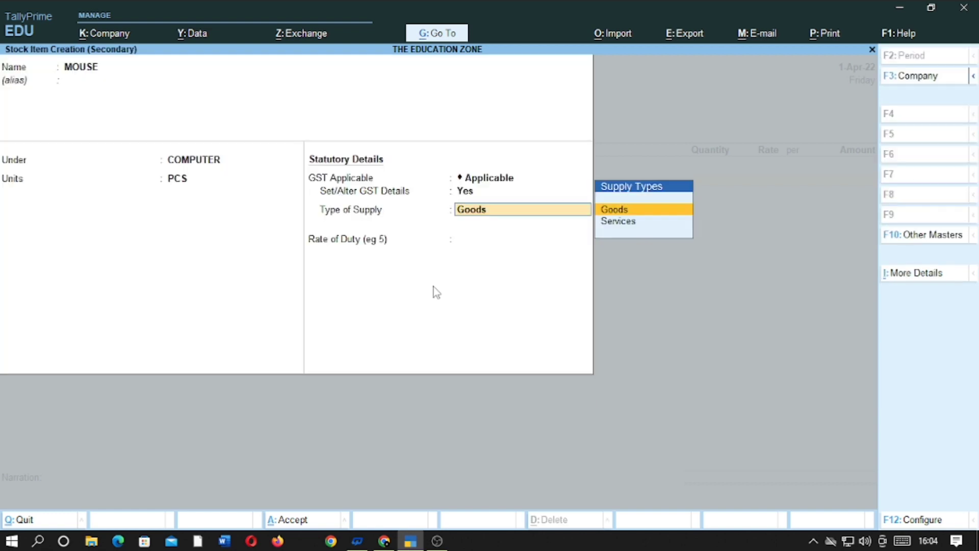
key(Return)
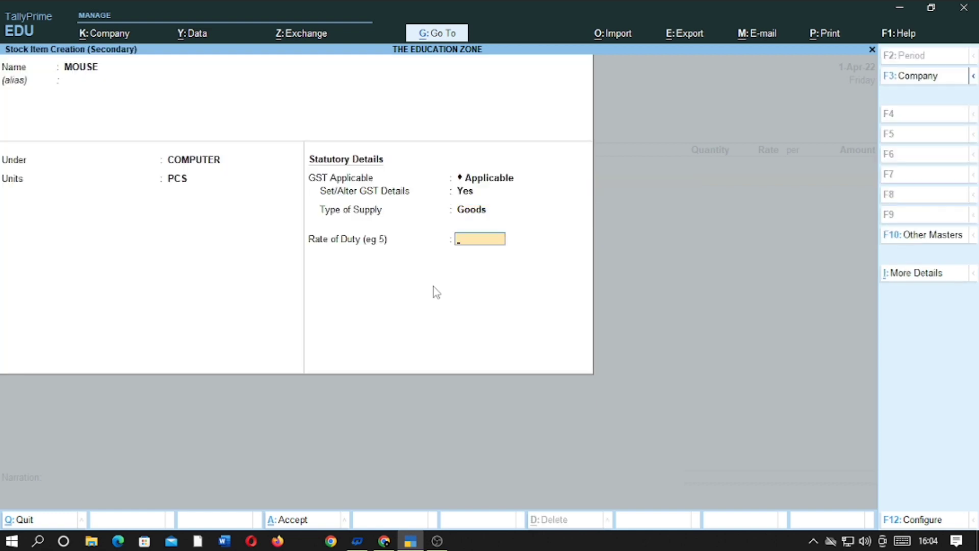
key(Return)
Enter 20 PCS of MOUSE at a corrected rate of 156 per PCS, totalling 3,120.00
key(Return)
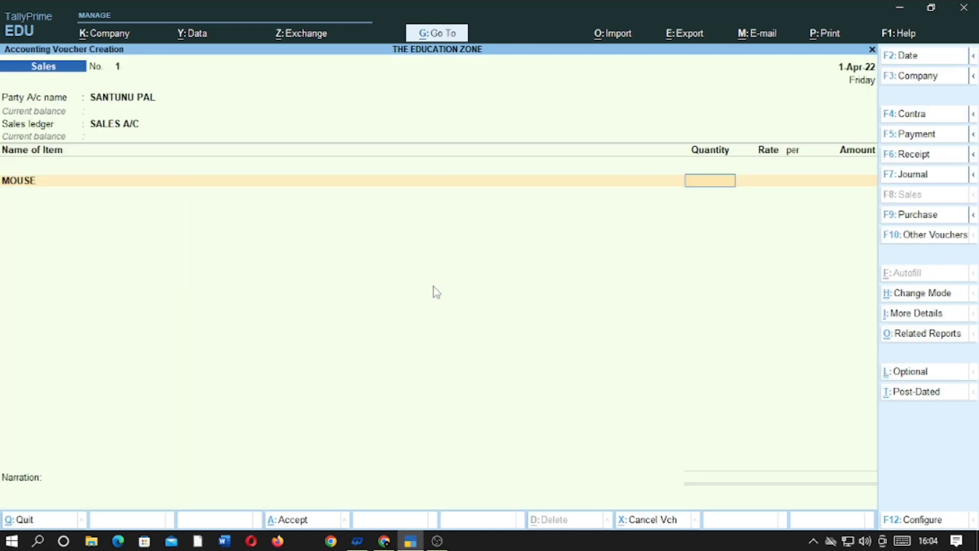
text(20)
key(Return)
key(Return)
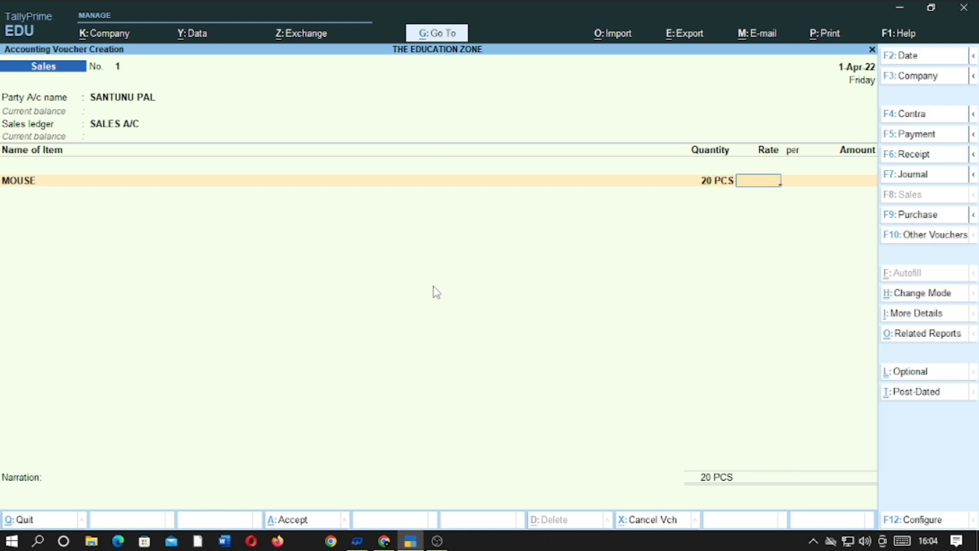
text(155)
key(Return)
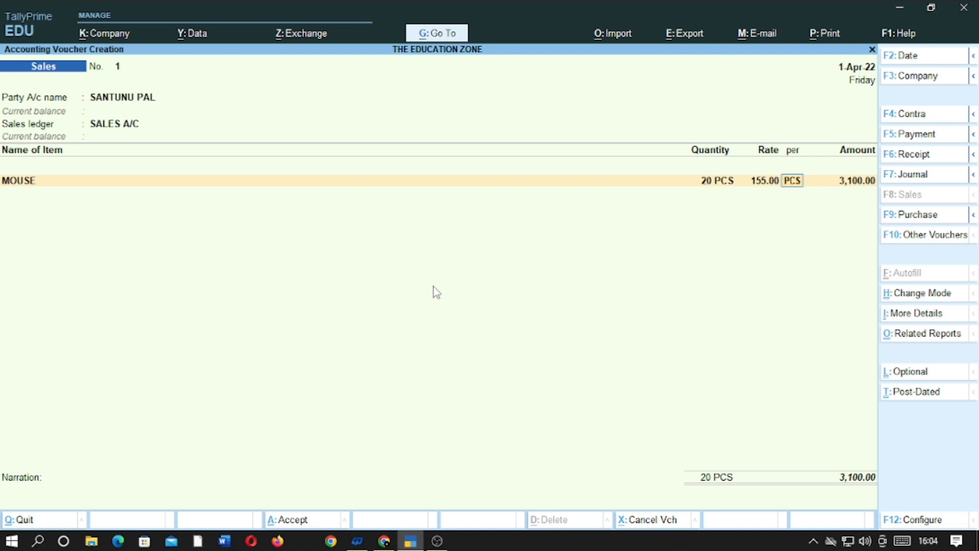
key(BackSpace)
text(156)
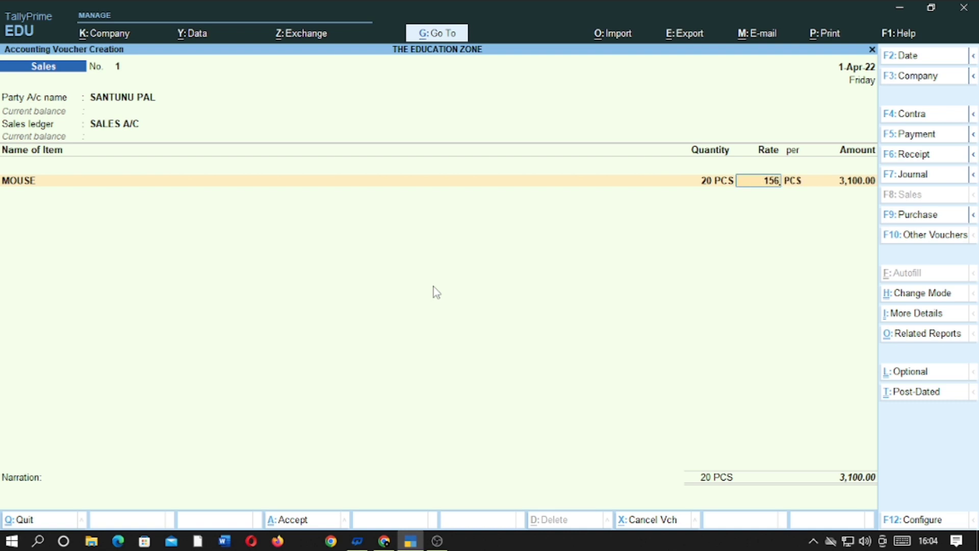
key(Return)
key(Return)
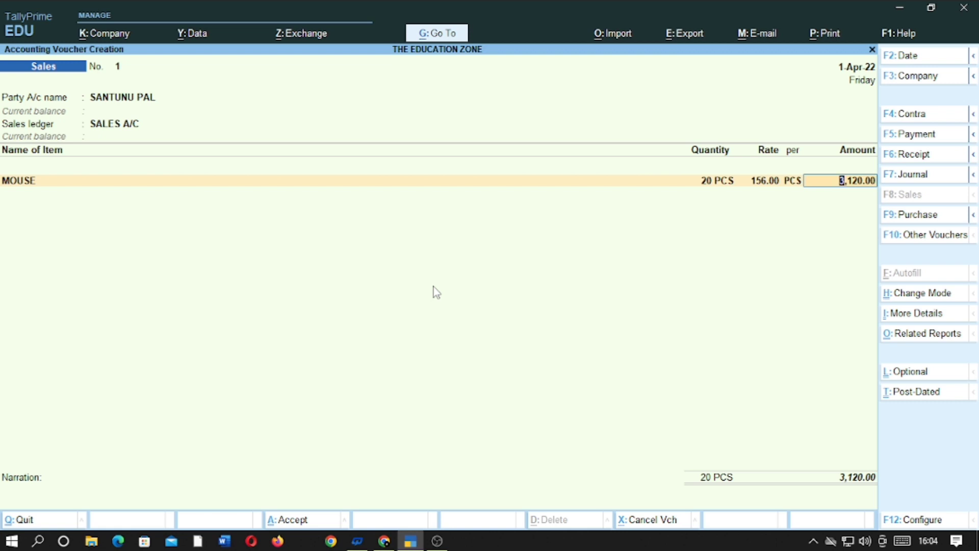
key(Return)
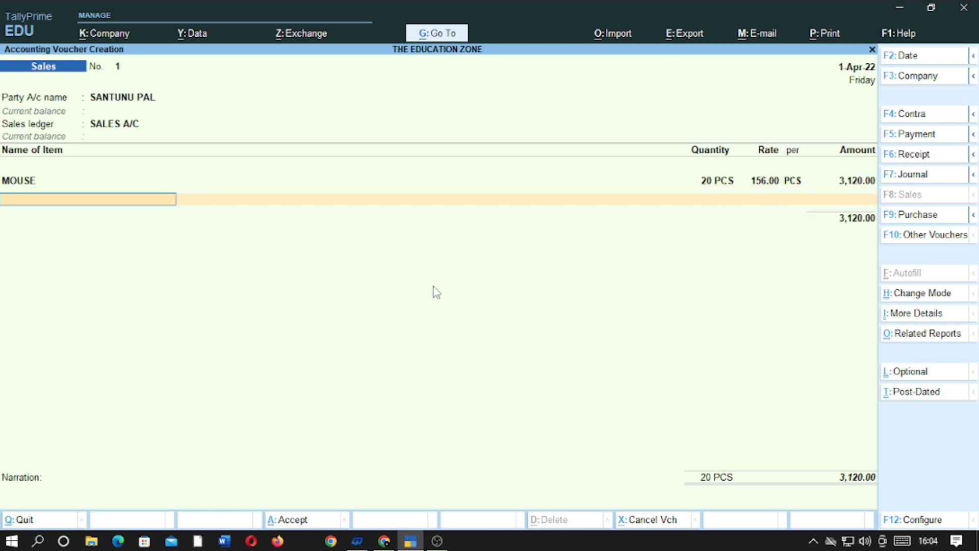
key(Return)
key(alt)
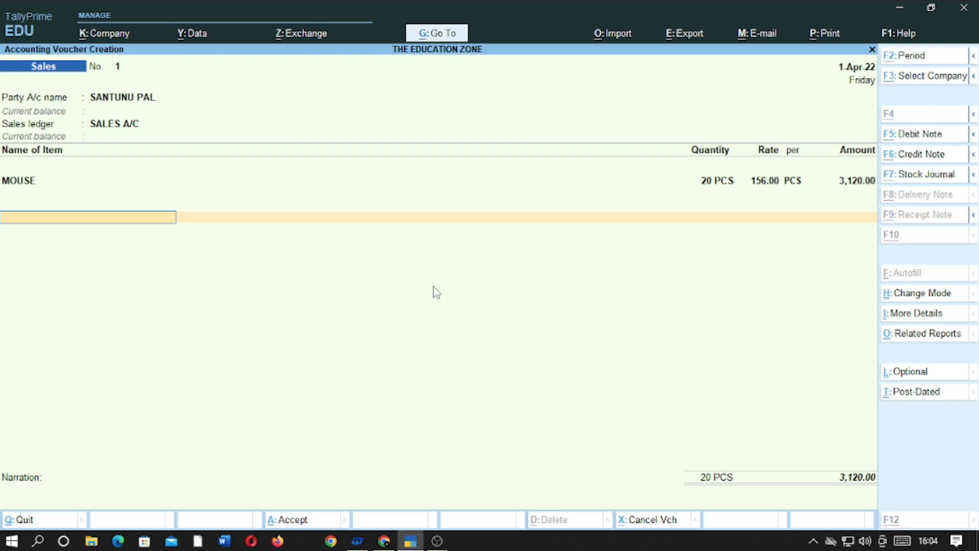
Create a CGST ledger under Duties & Taxes with GST as the duty type
key(alt+c)
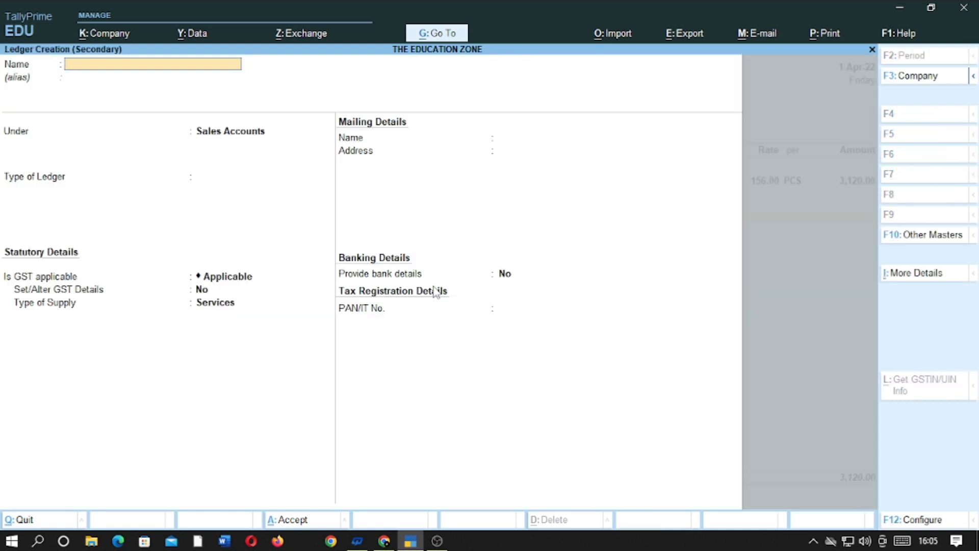
text(CGST)
key(Return)
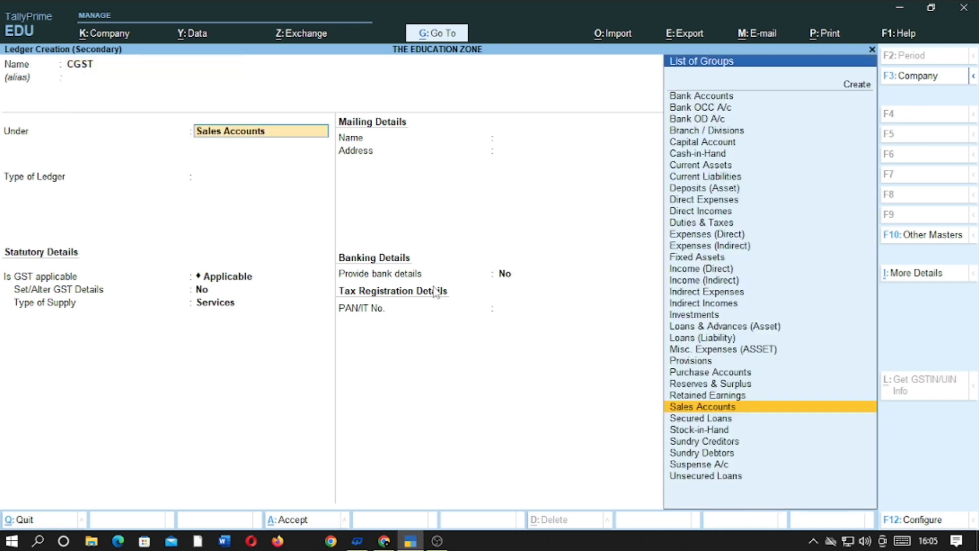
text(DU)
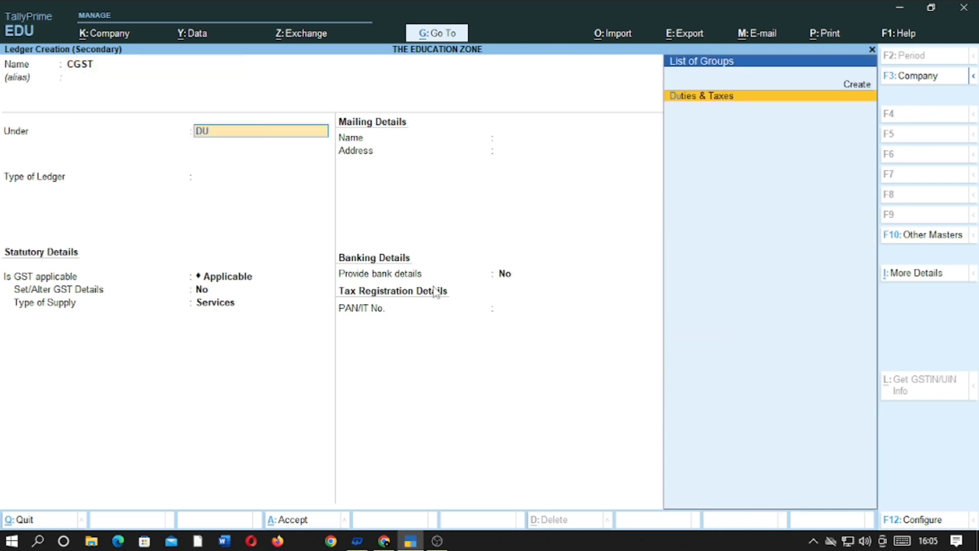
key(Return)
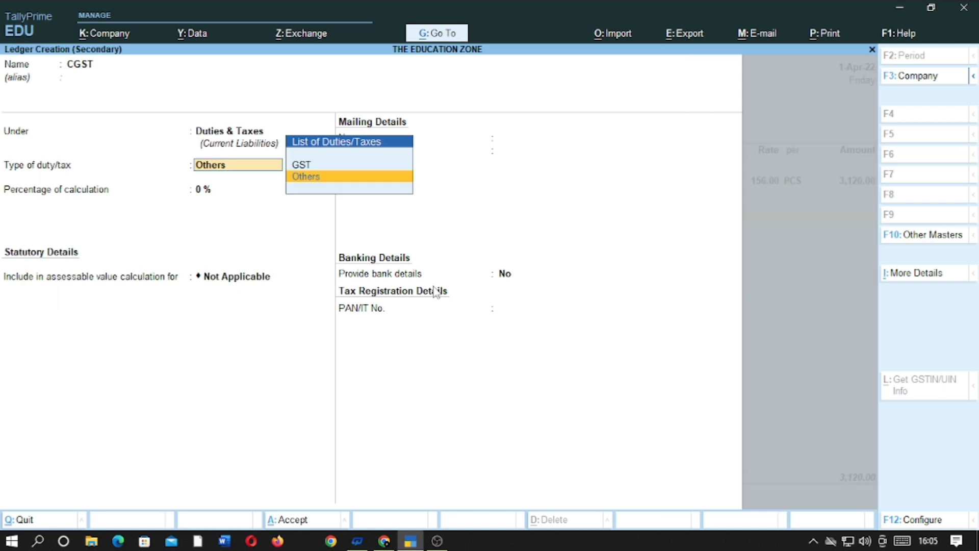
key(Up)
key(Return)
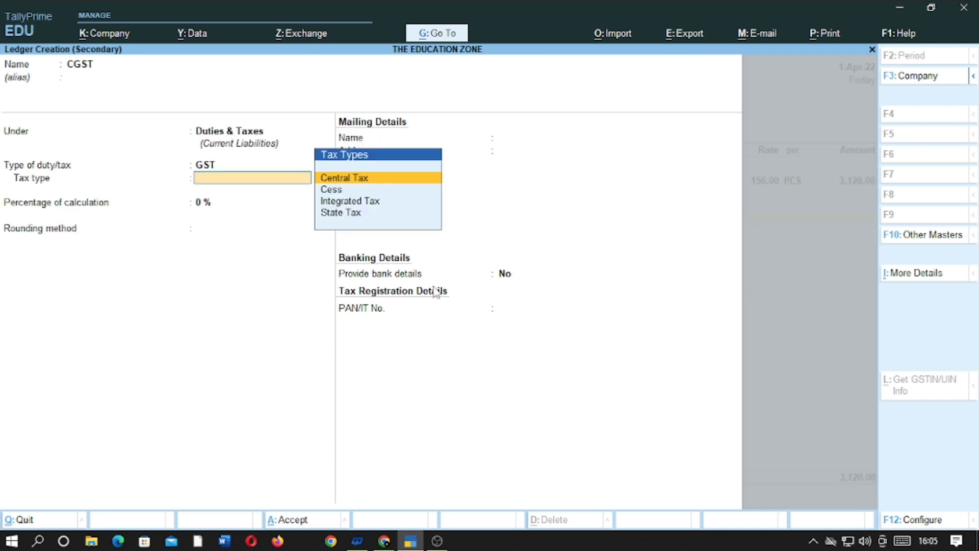
Set CGST to Central Tax at 9%, save it, and accept the 280.80 amount
key(Return)
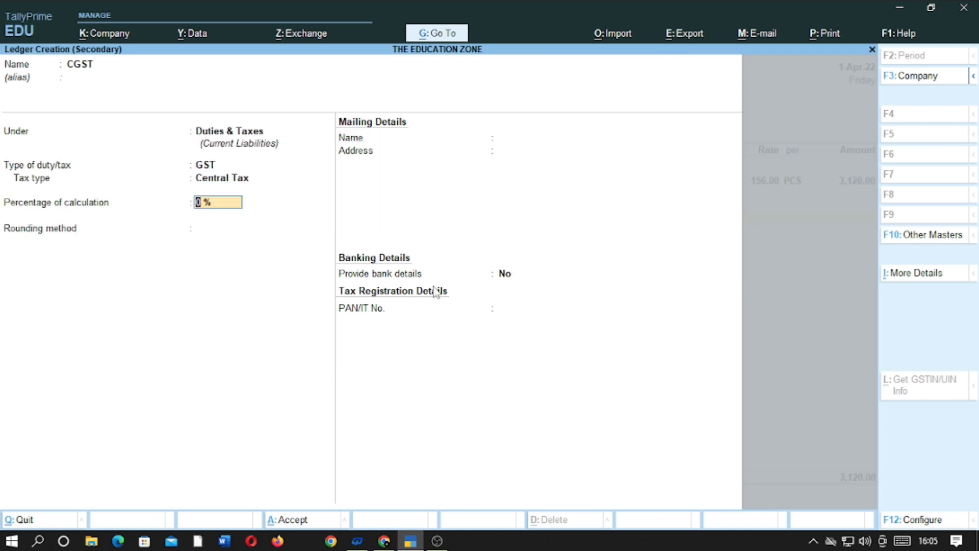
text(9)
key(Return)
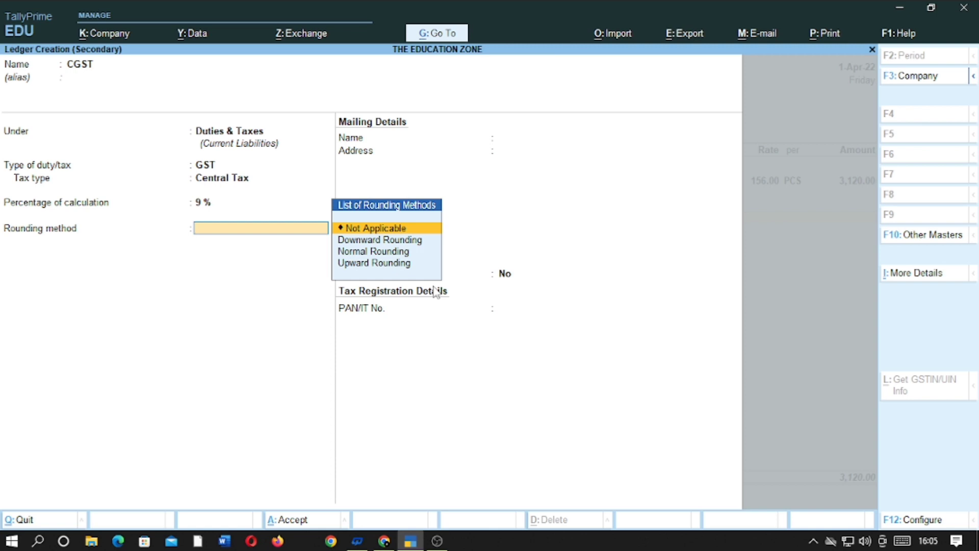
key(Return)
key(ctrl)
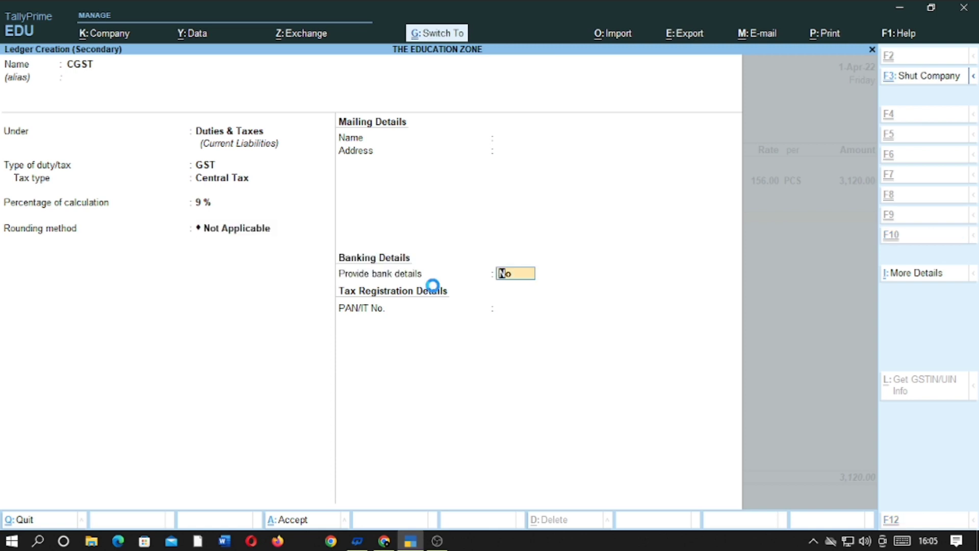
key(ctrl+a)
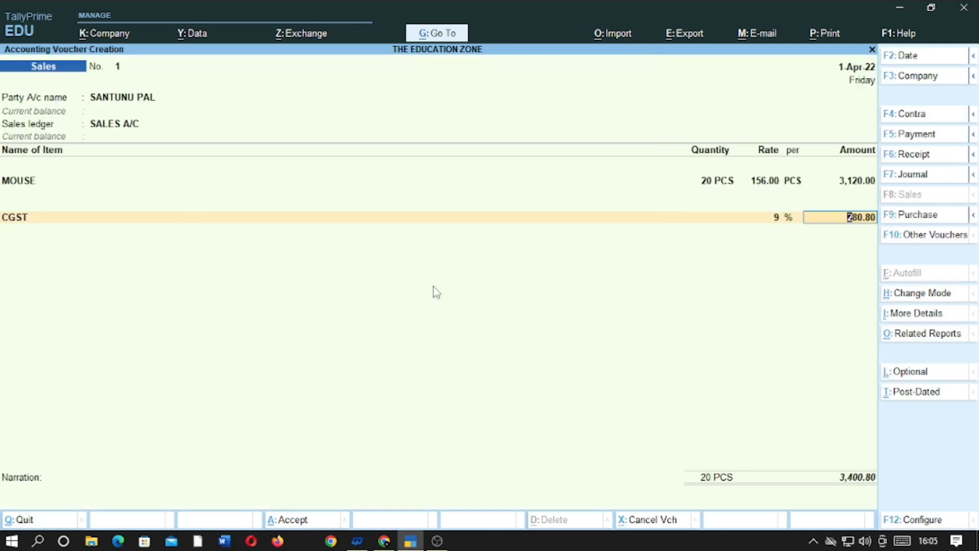
key(Return)
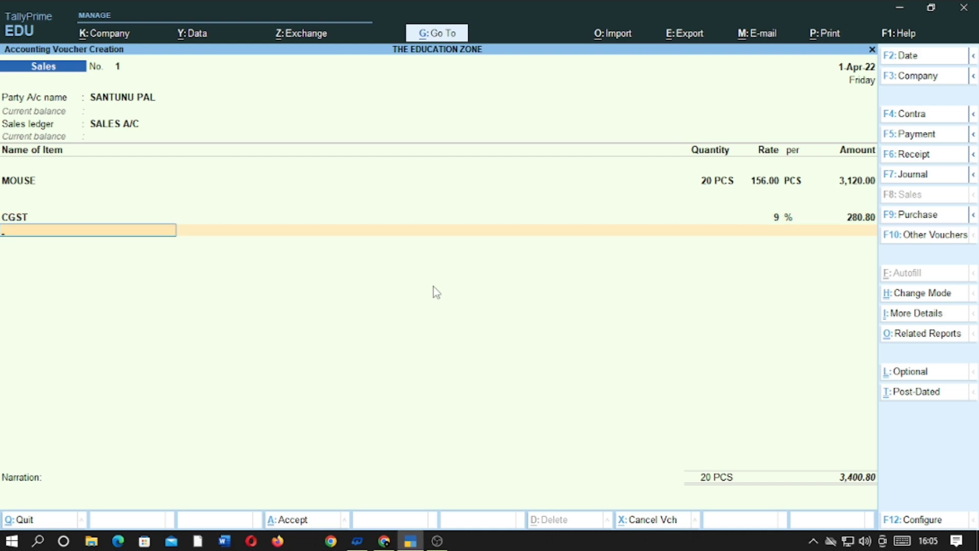
key(alt+c)
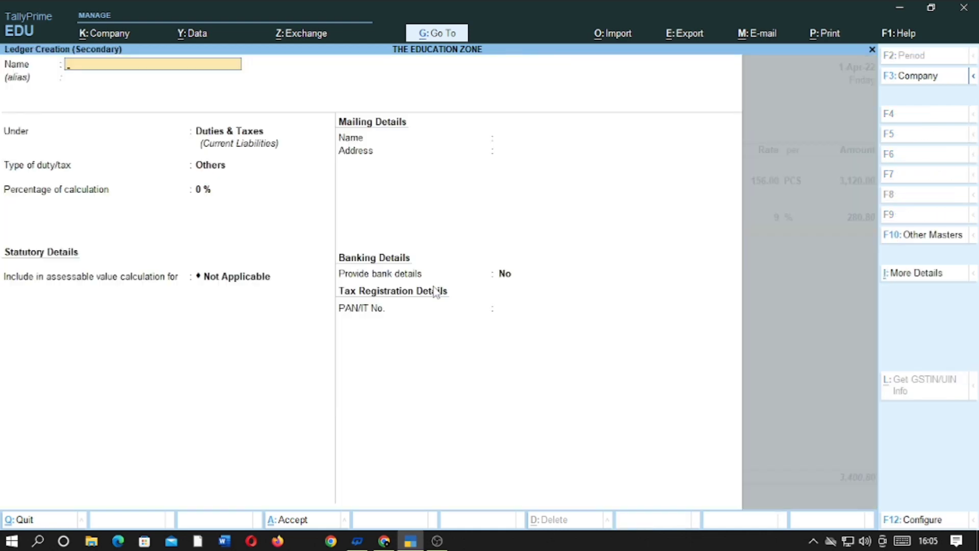
Name the new ledger SGST
text(SGST)
key(Return)
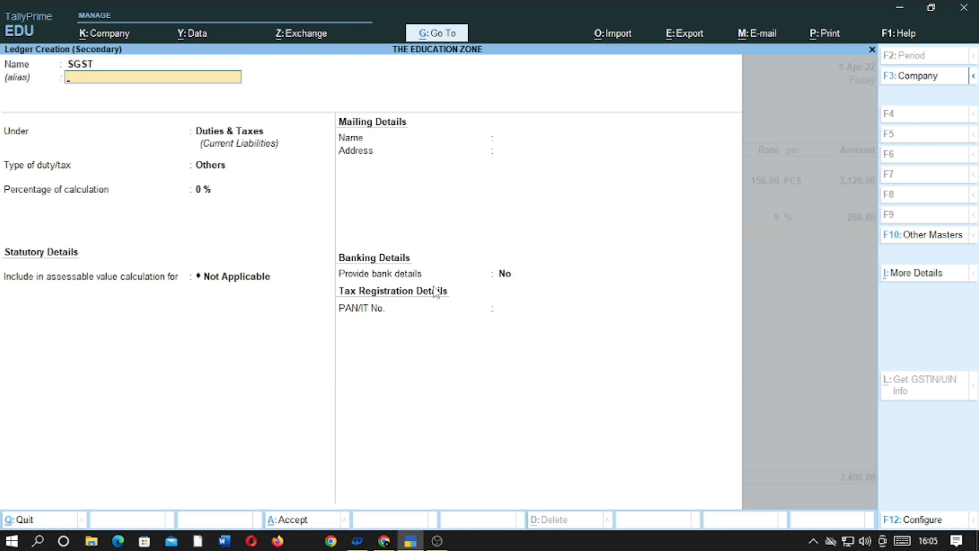
key(Return)
Put SGST under Duties & Taxes as 9% GST State Tax and accept its 280.80 amount
key(Return)
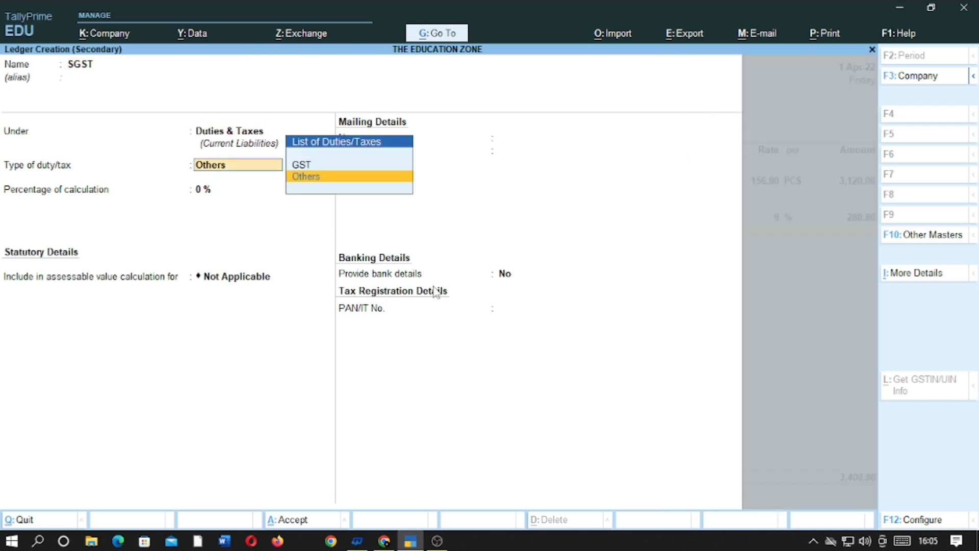
key(Up)
key(Return)
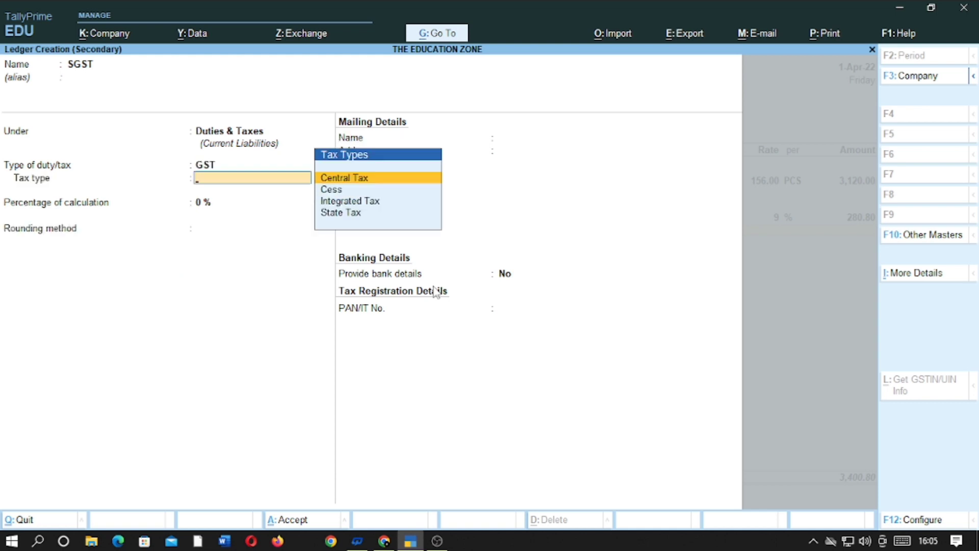
key(Down)
key(Down)
key(Down)
key(Return)
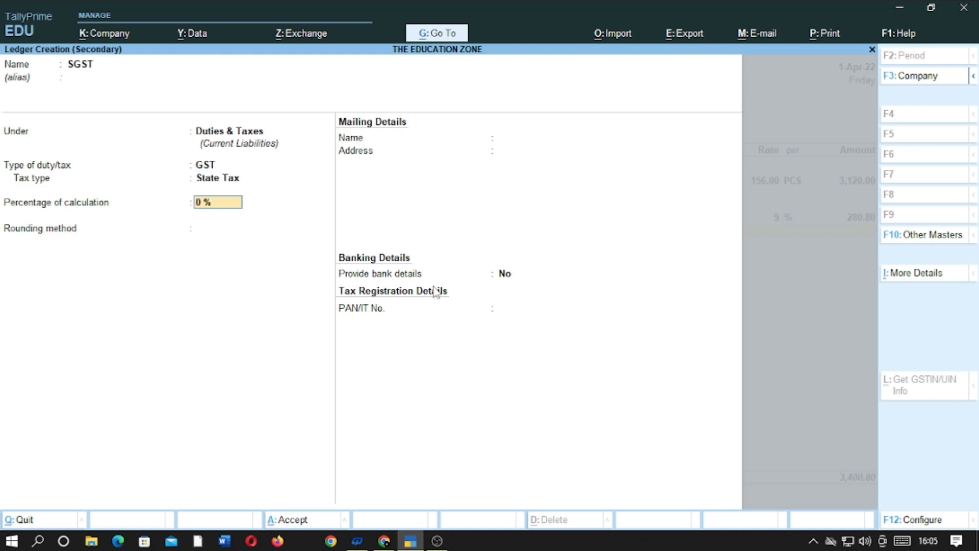
text(9)
key(Return)
key(Return)
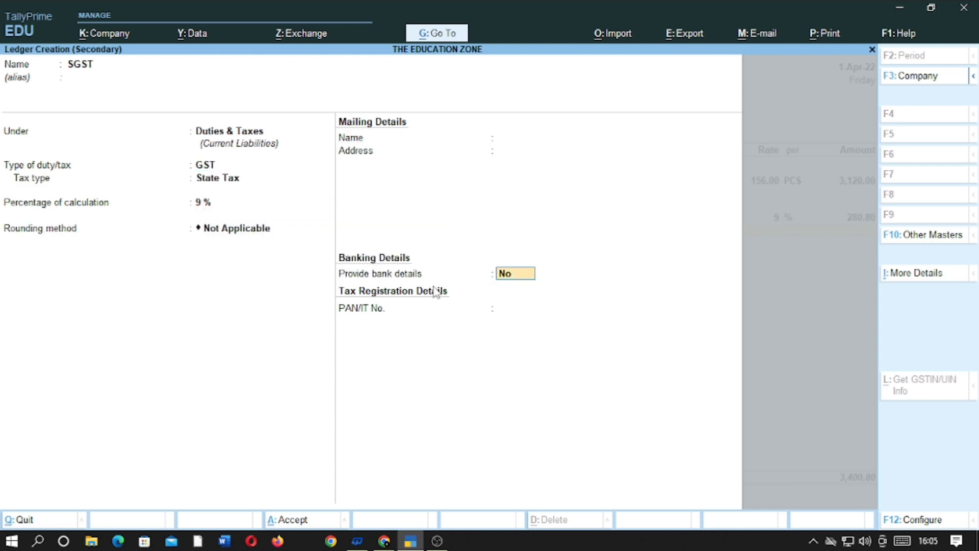
key(Return)
key(Return)
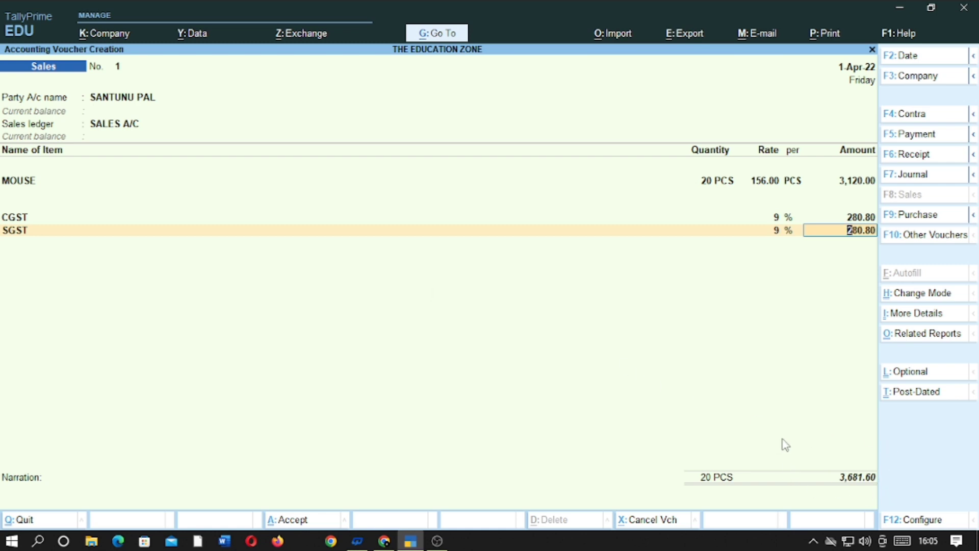
key(Return)
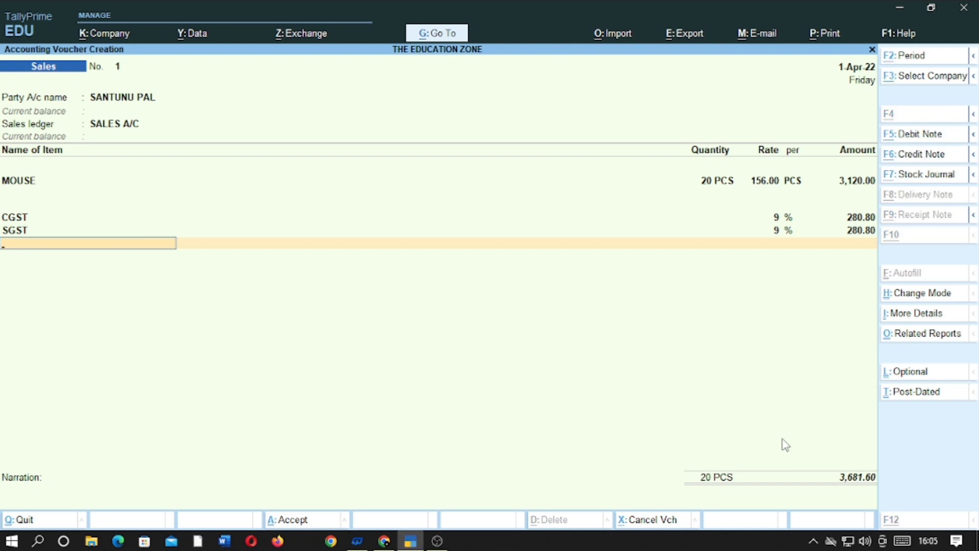
Create a ROUND OFF ledger under Indirect Expenses
key(alt+c)
text(ROUN)
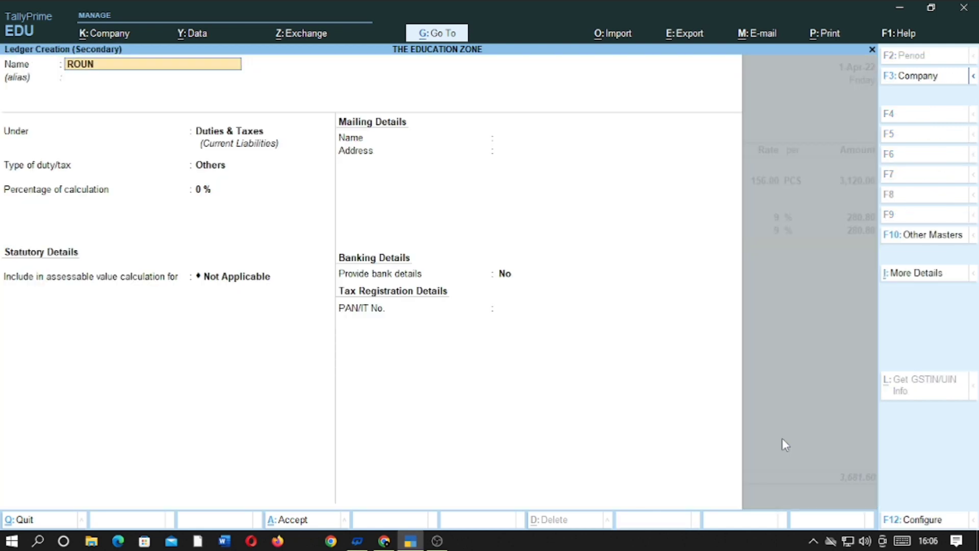
text(D OFF)
key(Return)
key(Return)
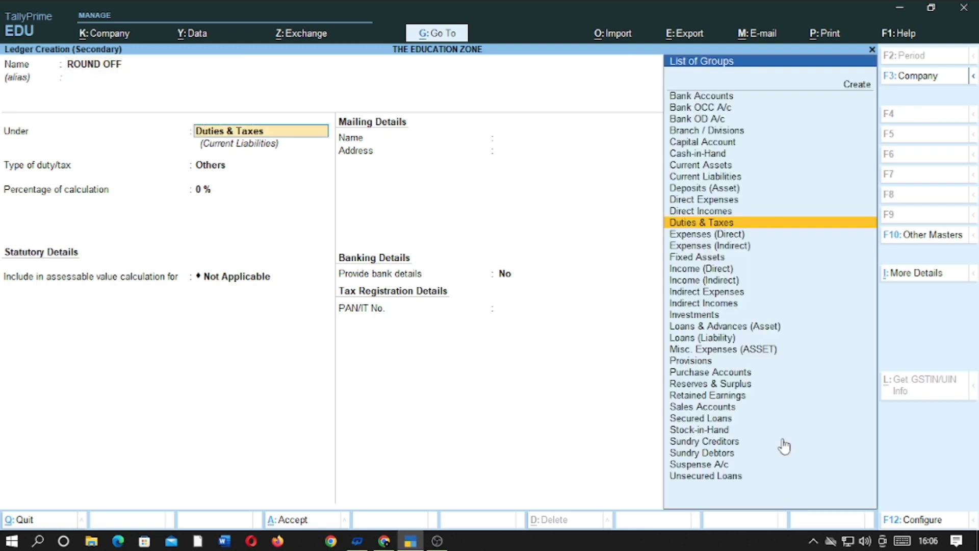
text(IND)
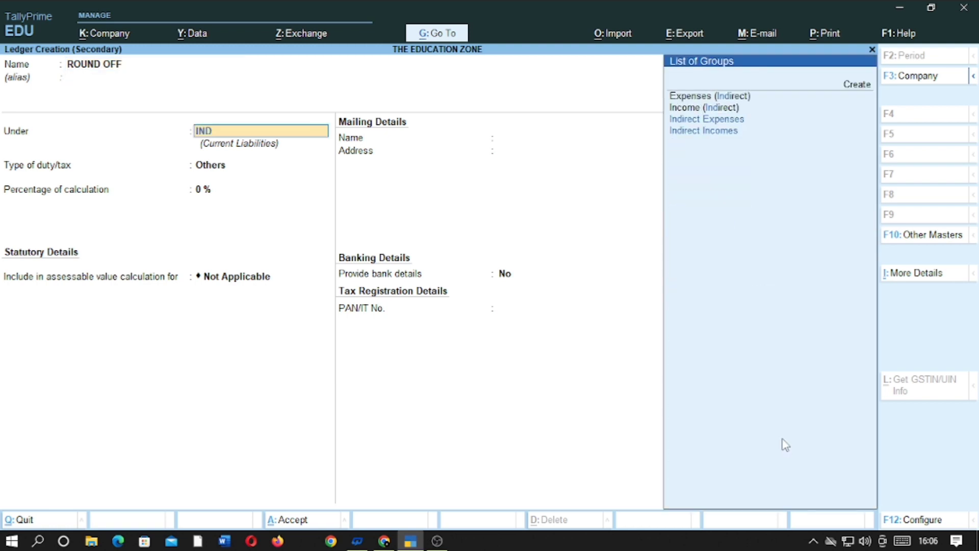
key(Down)
key(Down)
key(Up)
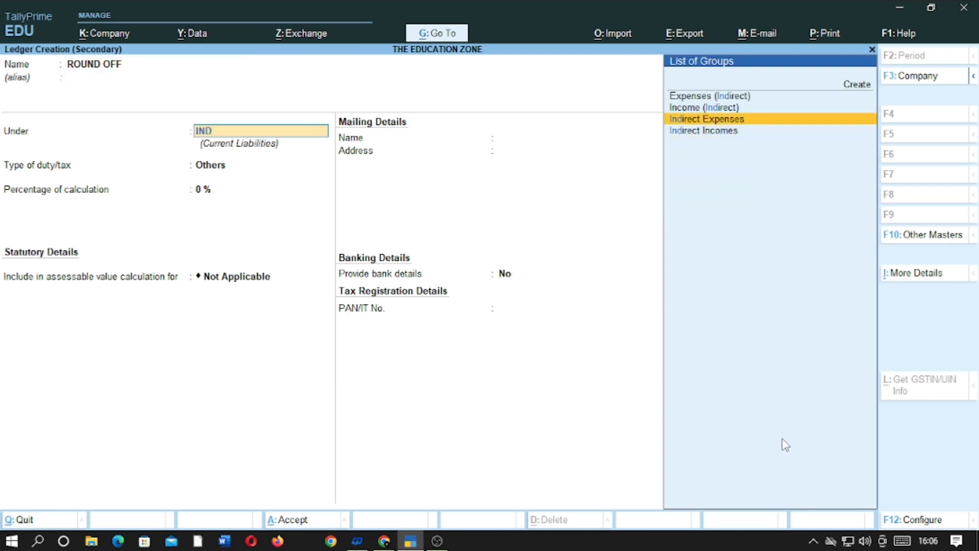
key(Return)
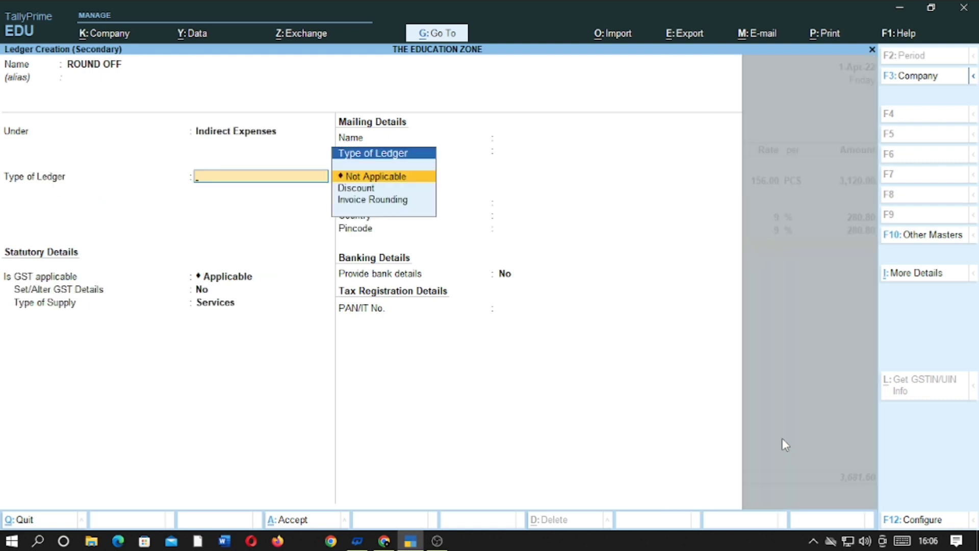
Make ROUND OFF an Invoice Rounding ledger with Normal Rounding, limit 1
key(Down)
key(Down)
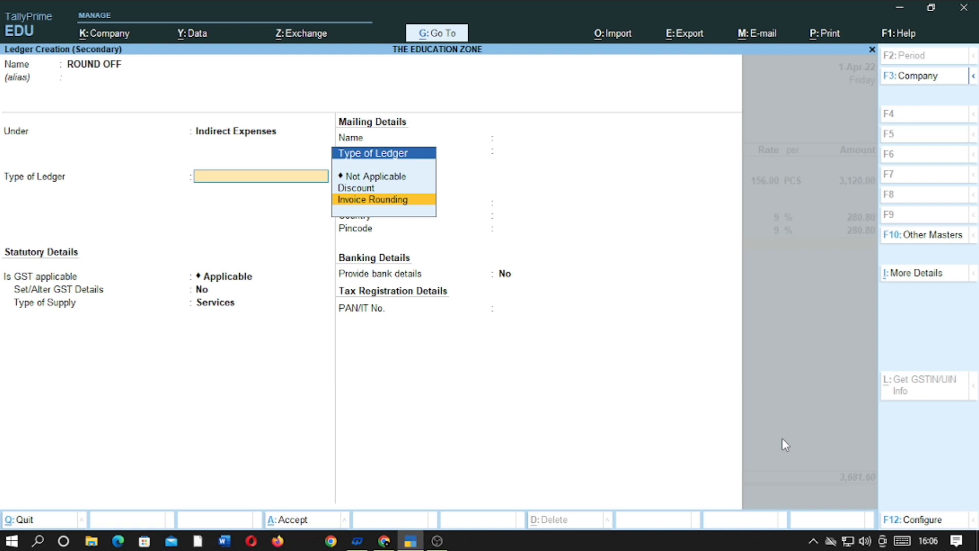
key(Return)
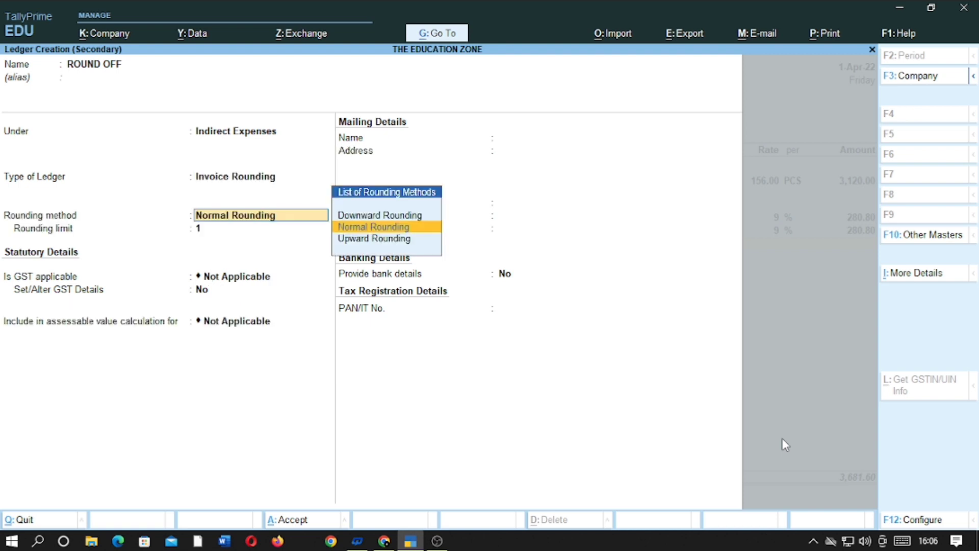
key(Return)
key(Return)
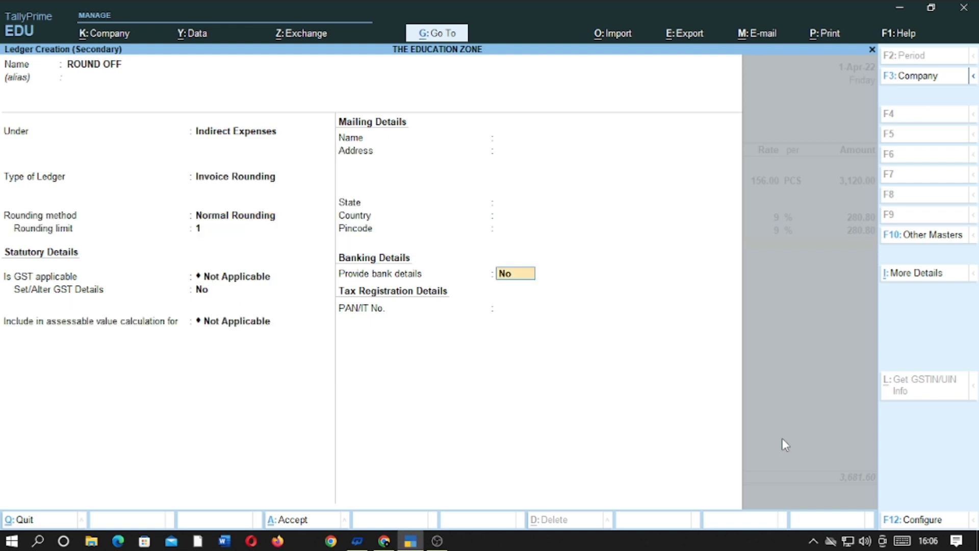
key(Return)
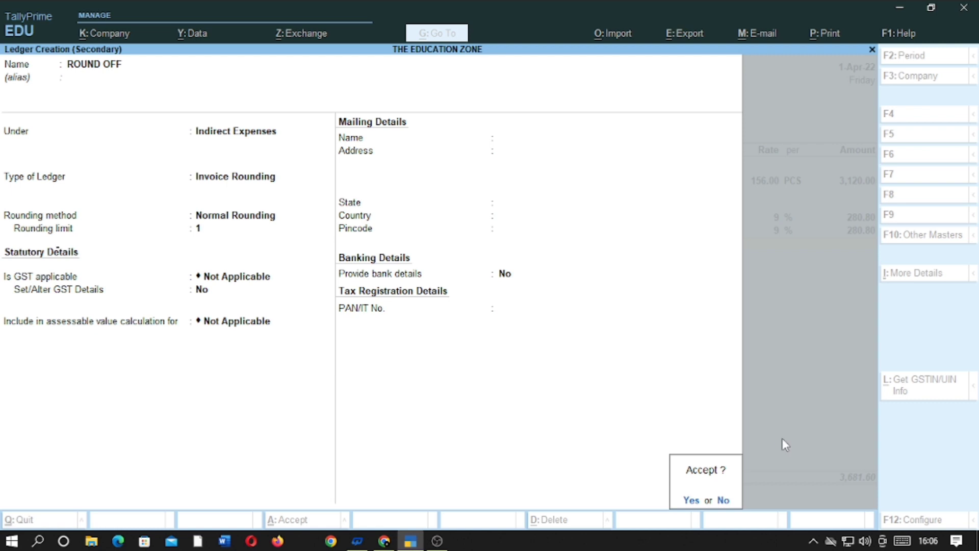
key(Return)
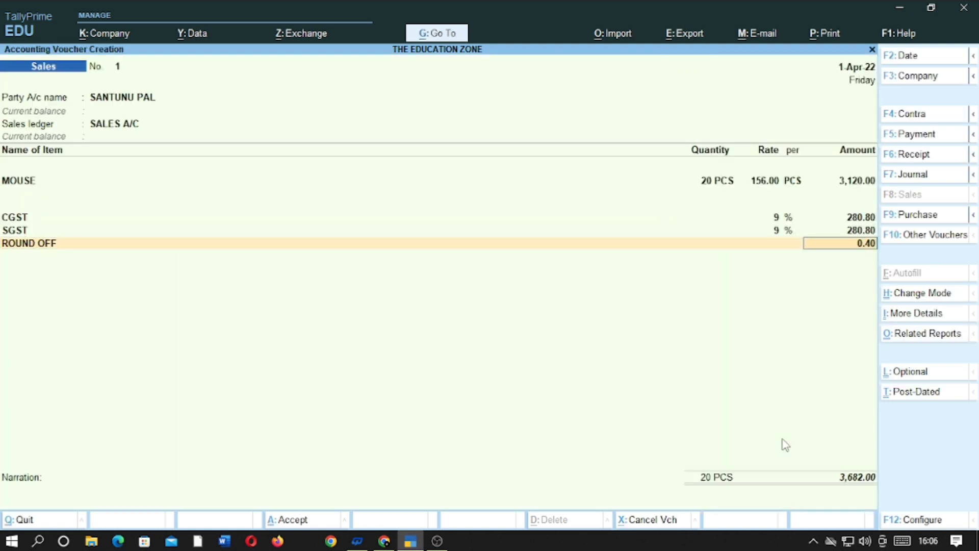
Accept the 0.40 round-off and save the 3,682.00 voucher as a New Ref bill
key(Return)
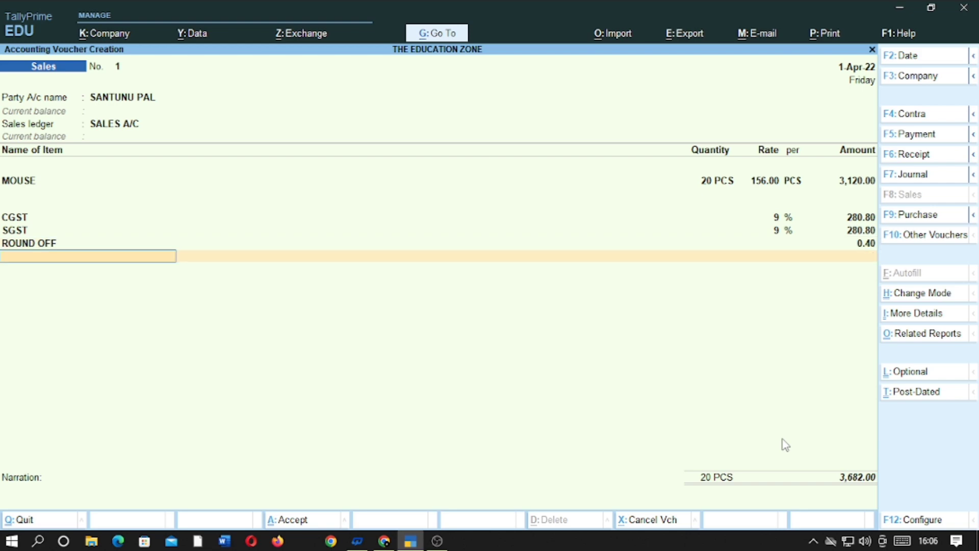
key(Return)
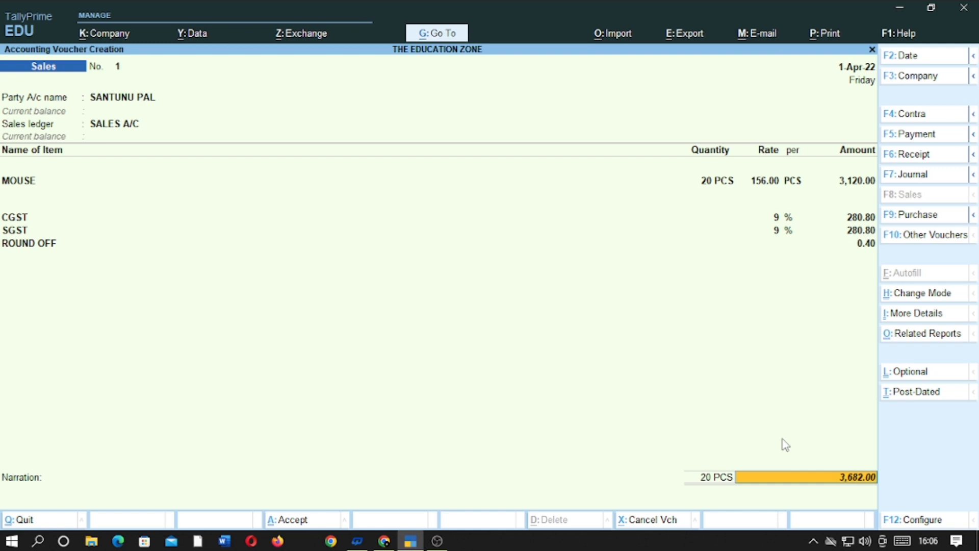
key(Return)
key(Return)
key(Return)
key(Return)
key(Return)
key(Return)
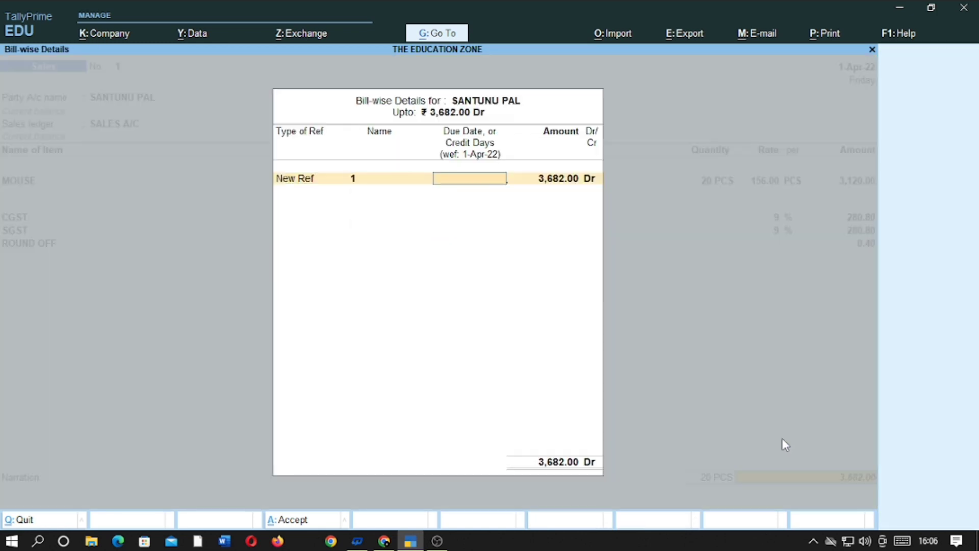
key(Return)
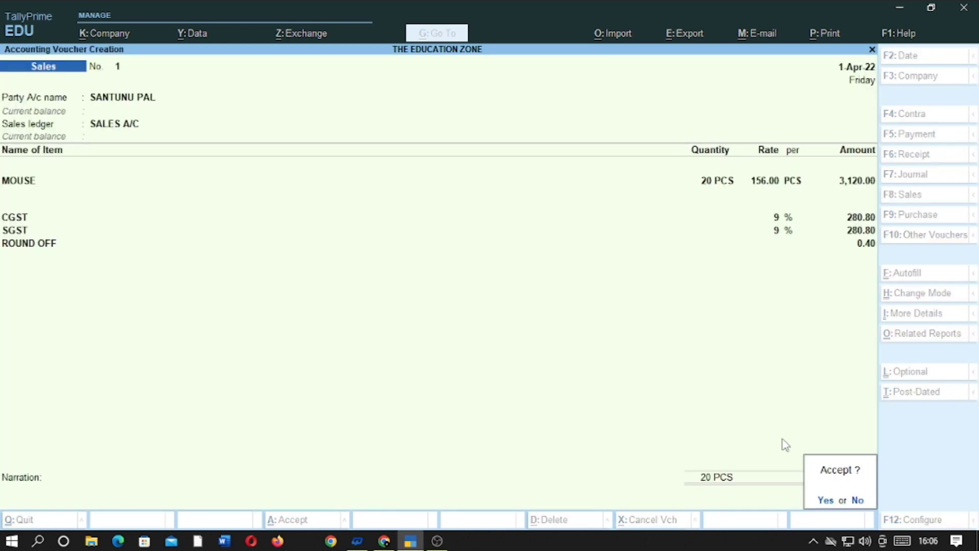
key(Return)
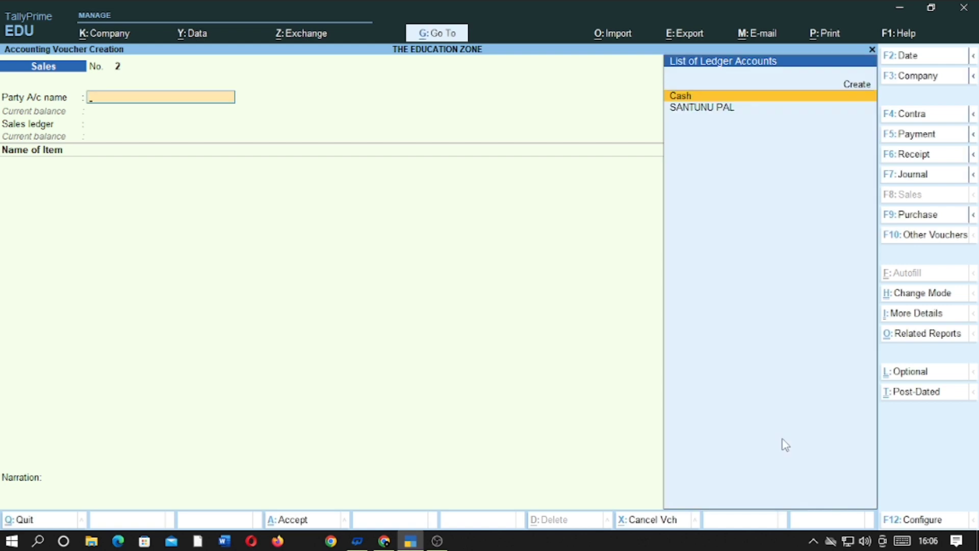
Quit the blank voucher back to Gateway of Tally and highlight Day Book
key(Escape)
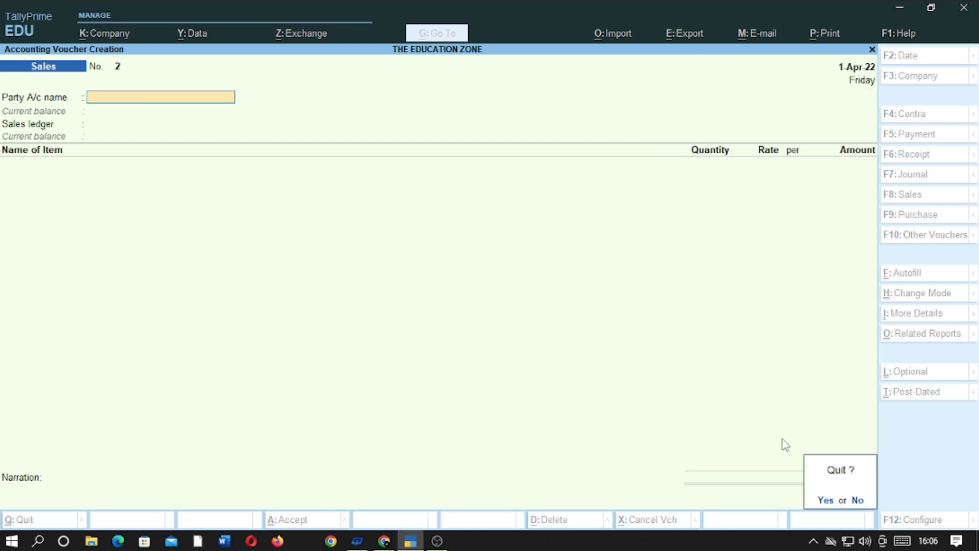
key(Return)
key(Down)
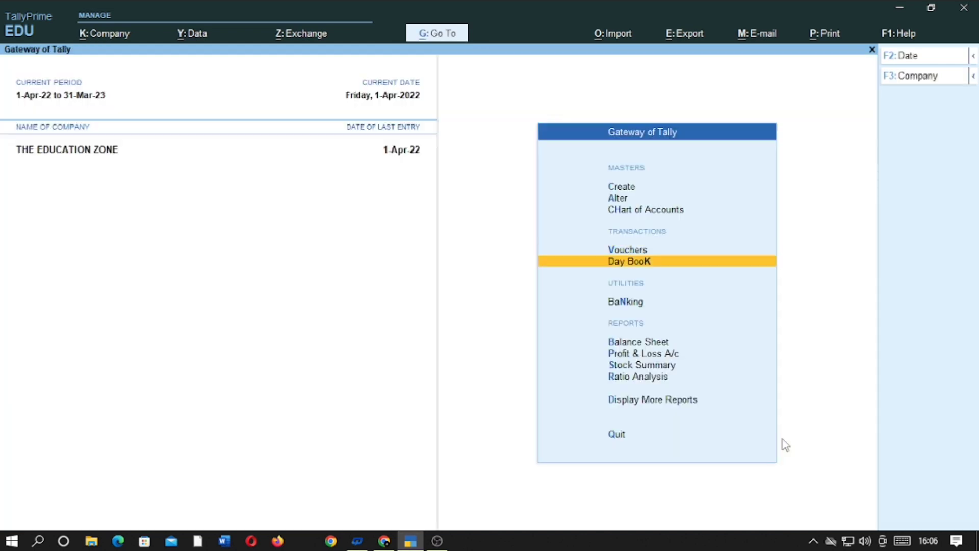
Print the voucher from Day Book as a Tax Invoice PDF named ROUND OFF BILL, then minimise
key(Return)
key(Return)
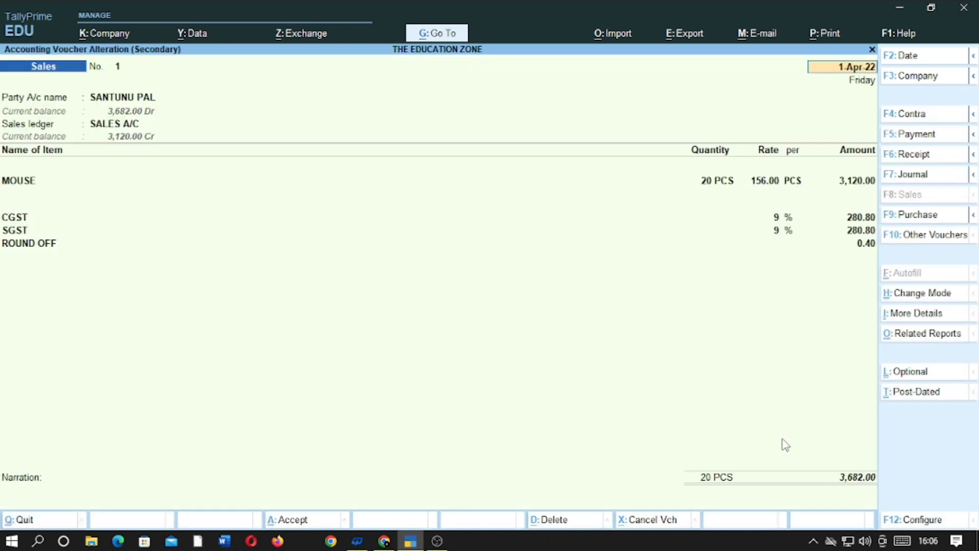
click(830, 36)
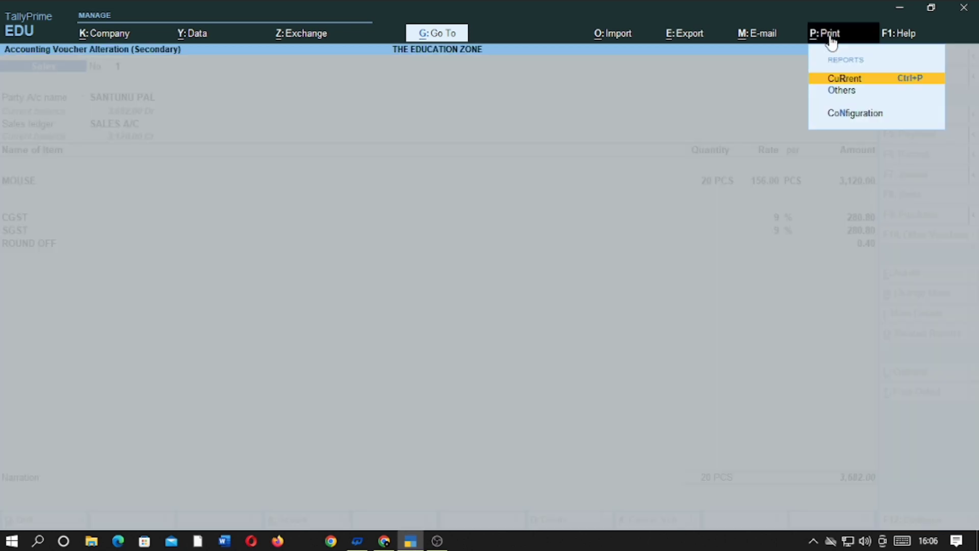
click(904, 84)
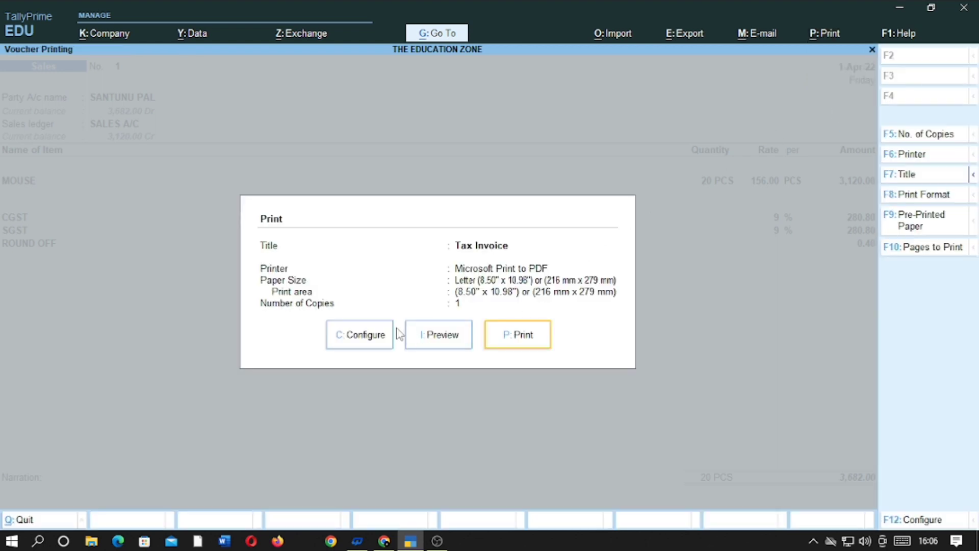
click(520, 335)
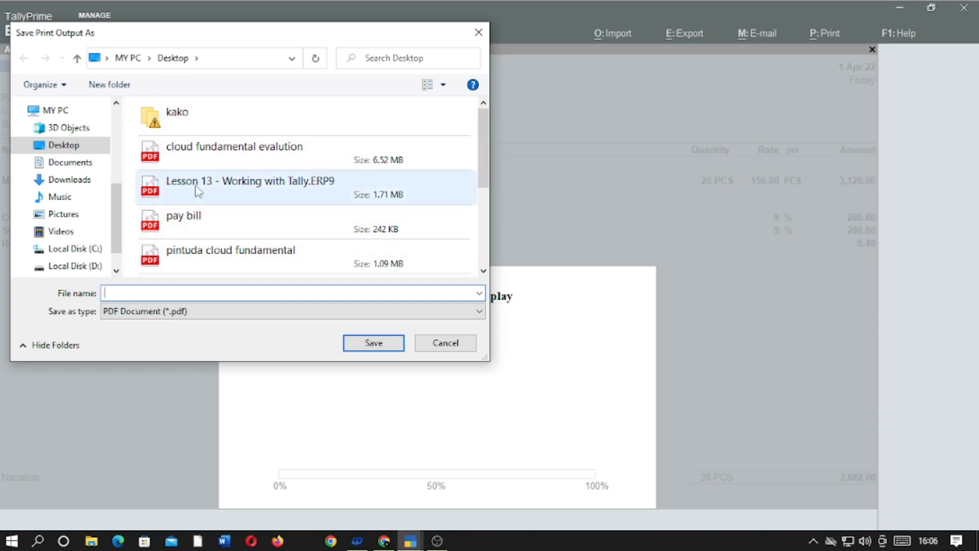
text(ROUND OFF BILL)
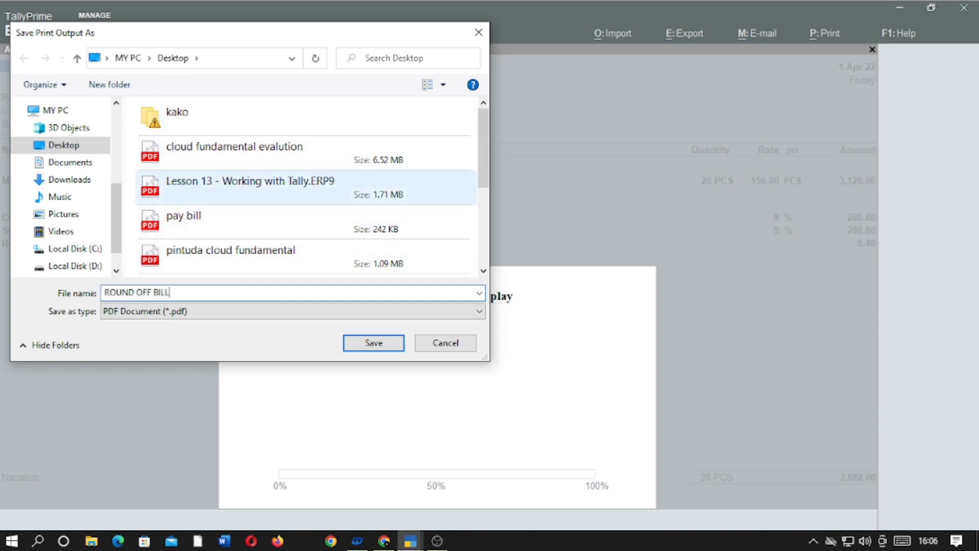
click(375, 343)
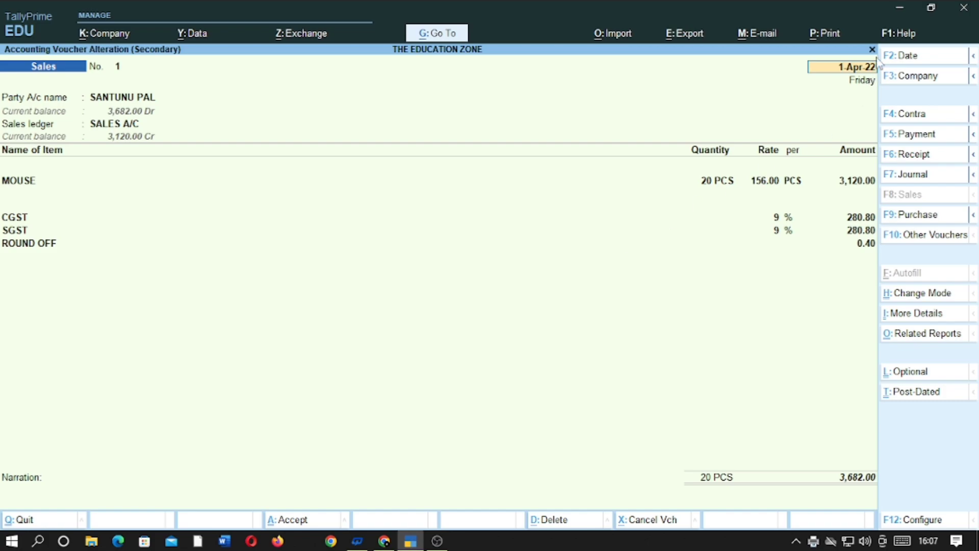
click(897, 6)
click(896, 5)
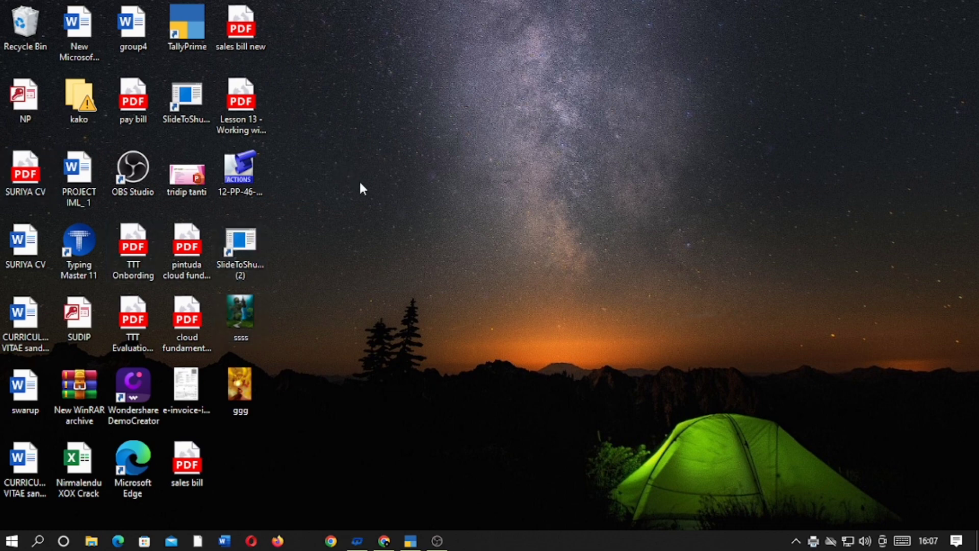
Refresh the desktop and open ROUND OFF BILL.pdf in Firefox
right_click(340, 165)
click(385, 206)
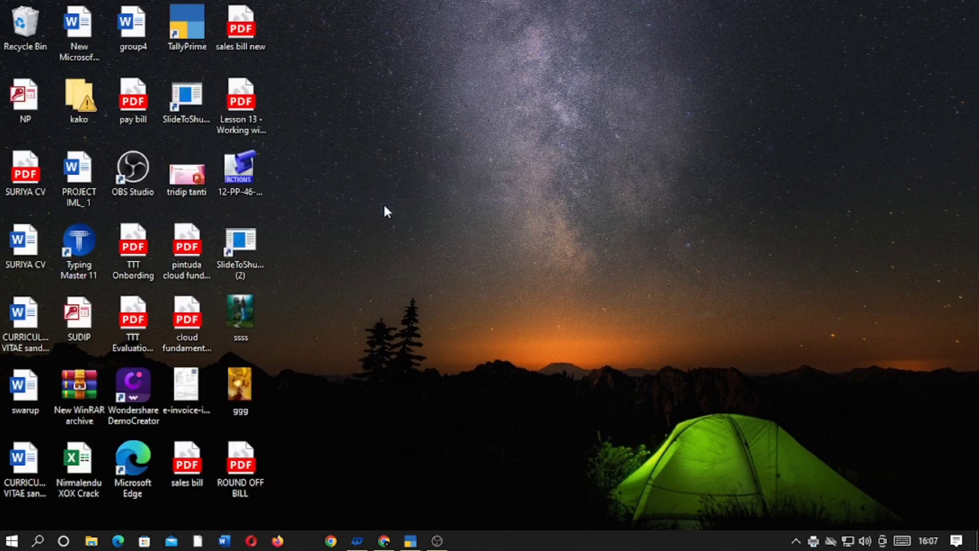
double_click(249, 465)
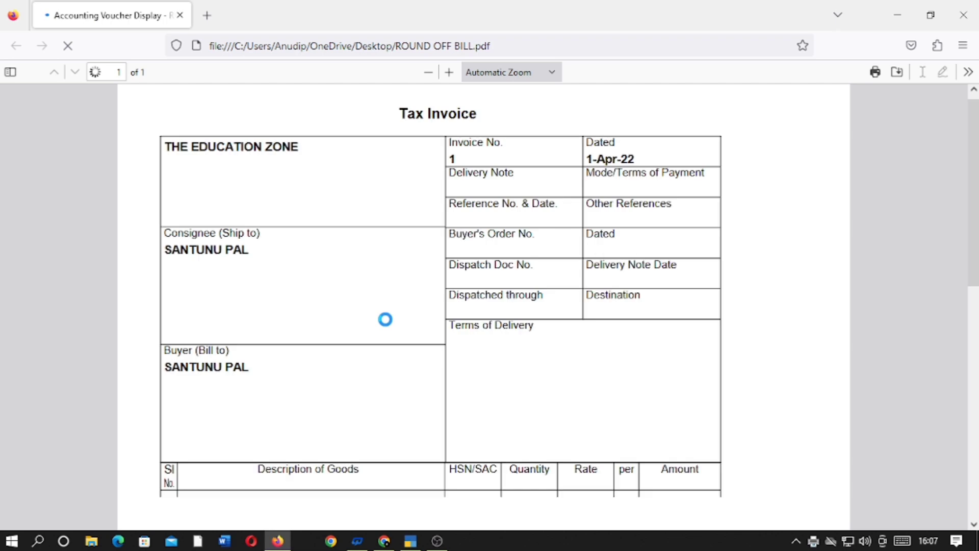
Review the tax invoice's CGST, SGST, 0.40 round-off and ₹3,682.00 total lines
scroll(533, 320, down, 2)
scroll(533, 320, down, 8)
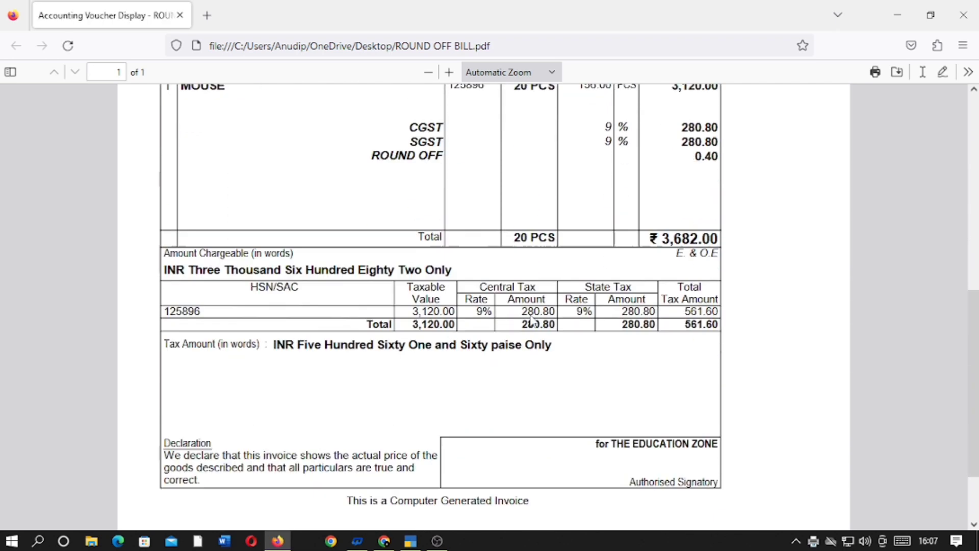
scroll(533, 321, up, 3)
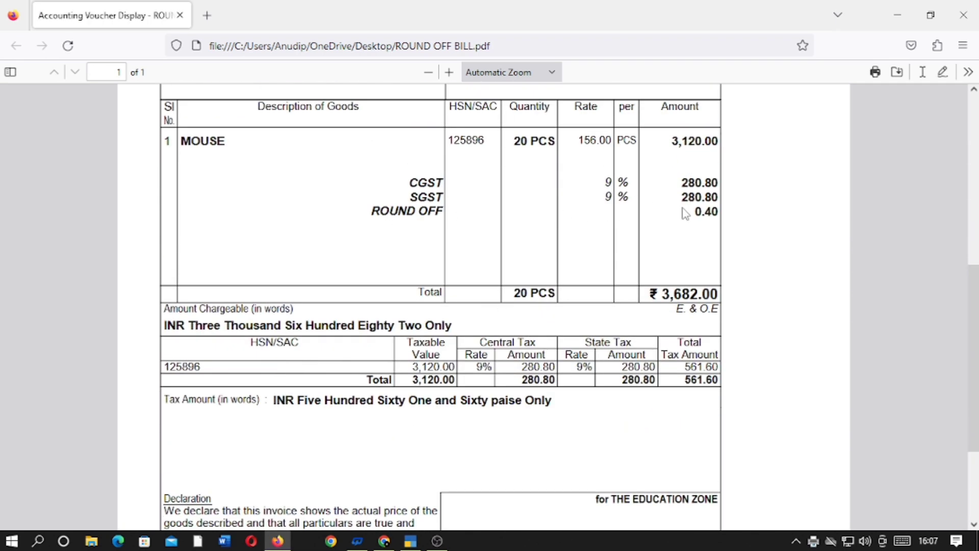
drag(687, 213, 713, 214)
scroll(558, 310, down, 3)
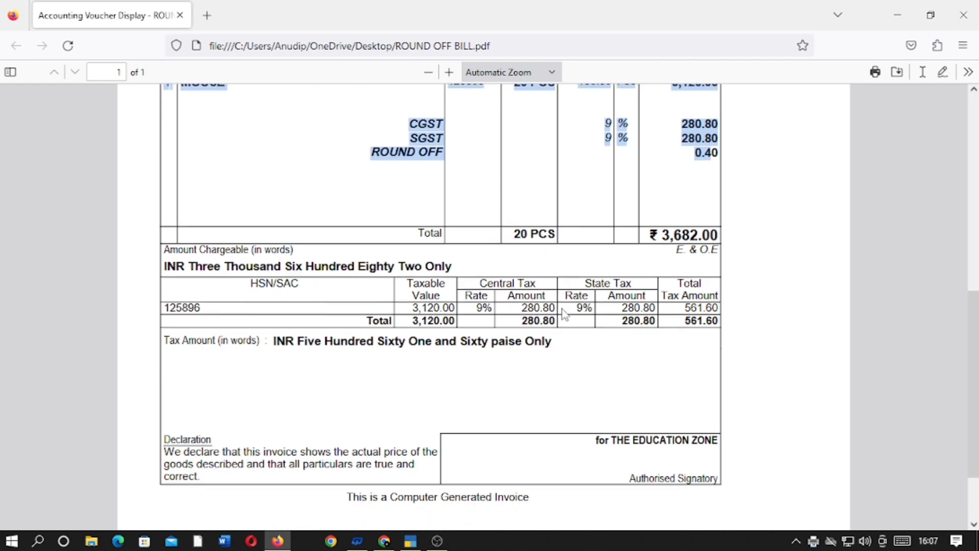
scroll(562, 308, up, 3)
click(494, 247)
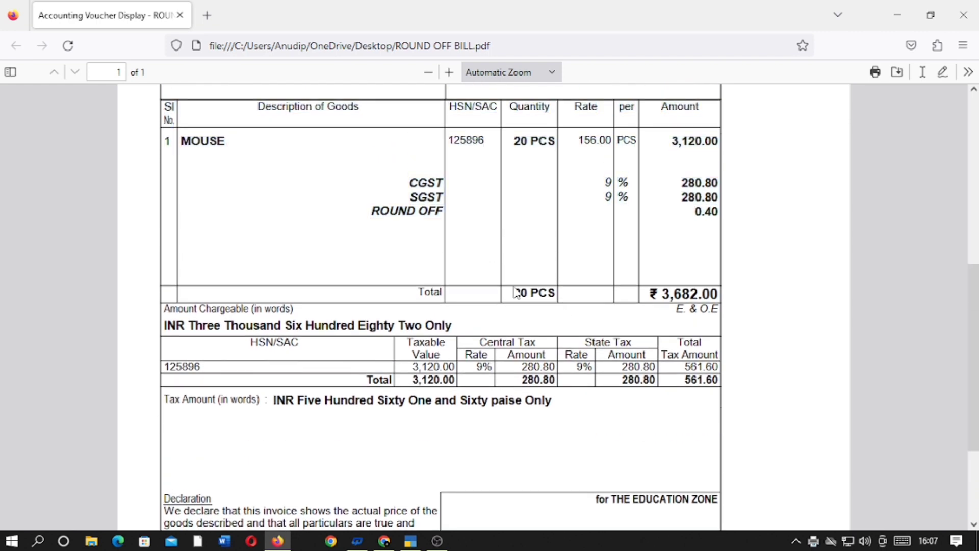